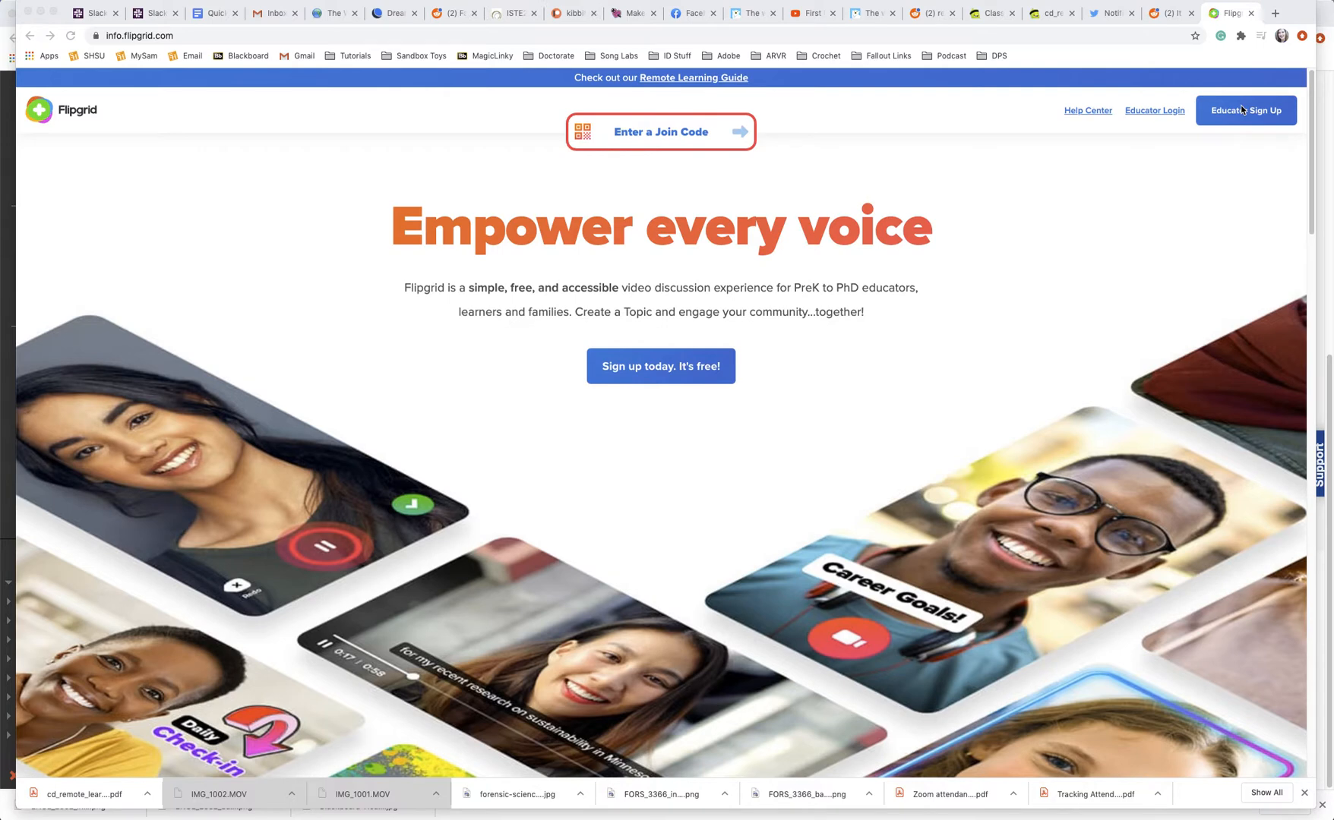
Log in to Flipgrid as an educator with the signed-in Microsoft school account
left_click(1136, 112)
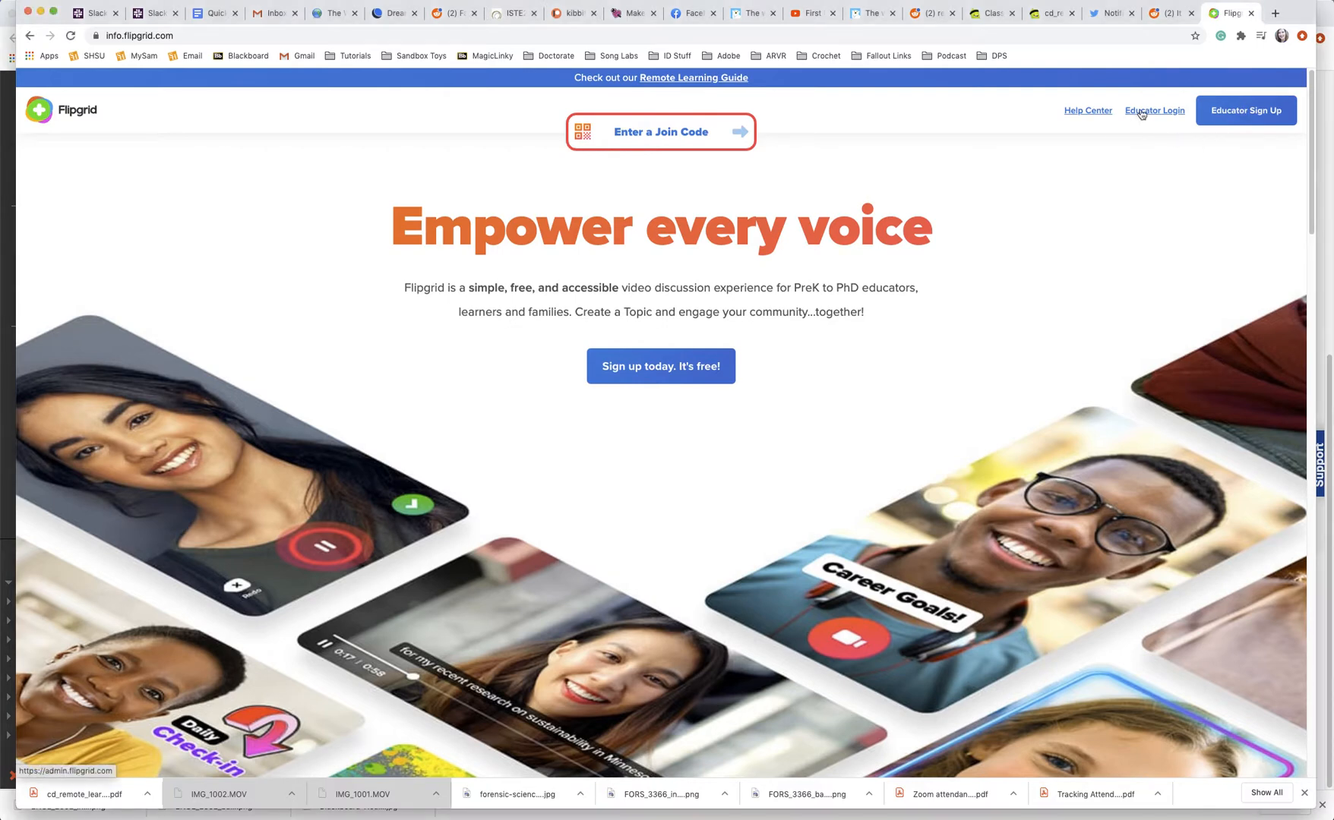
left_click(1141, 113)
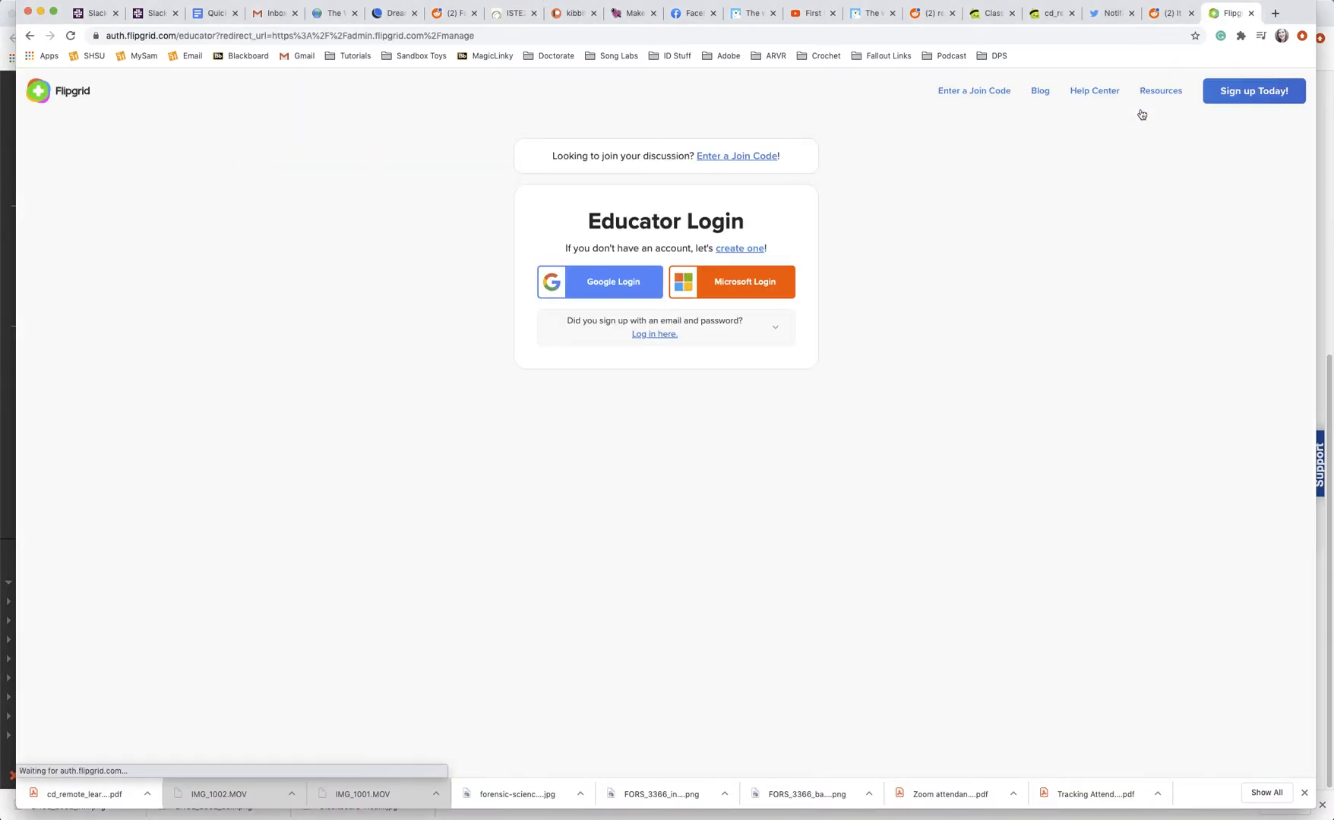
left_click(731, 295)
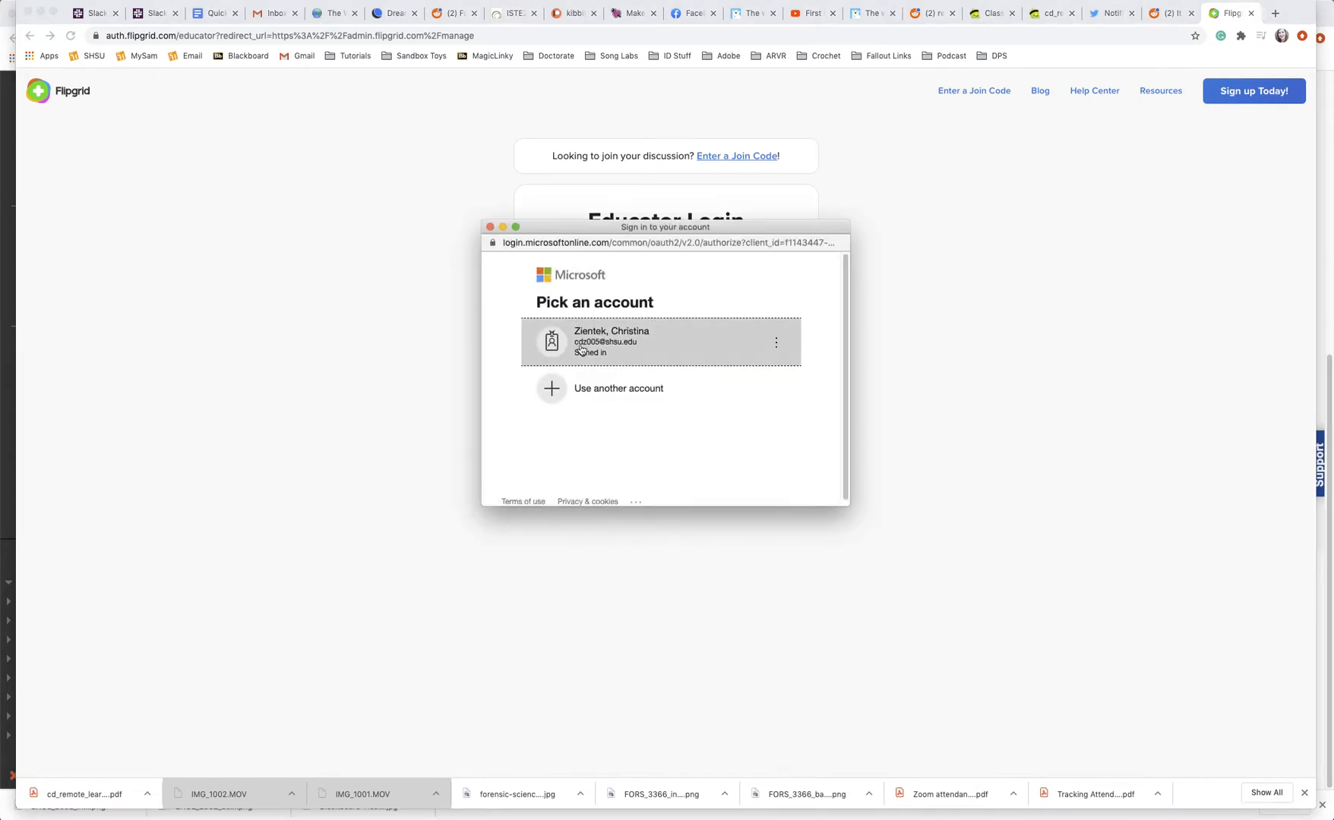
left_click(593, 353)
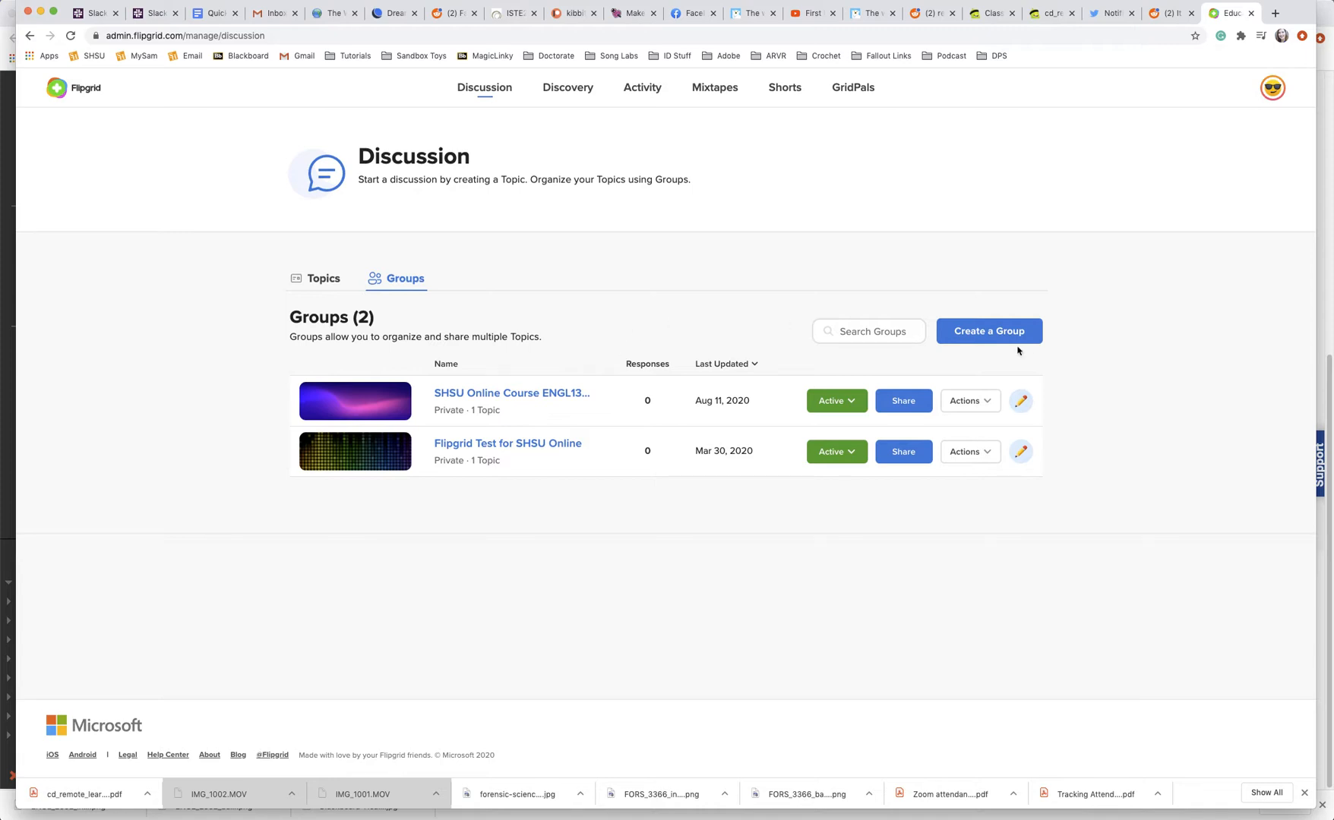
Set up a new private group named "ENGL 1301 01" that students join by student email
left_click(993, 339)
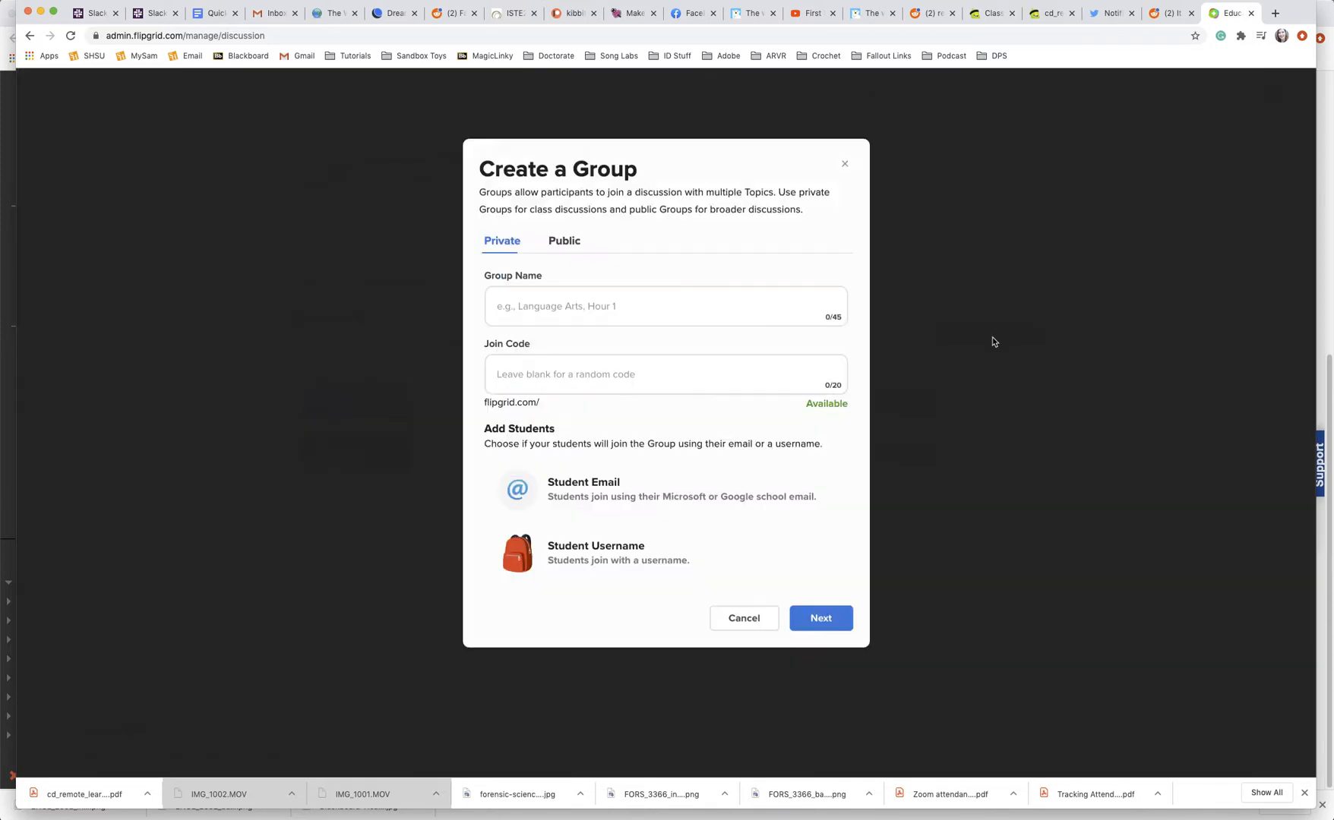
left_click(616, 308)
type("ENGL")
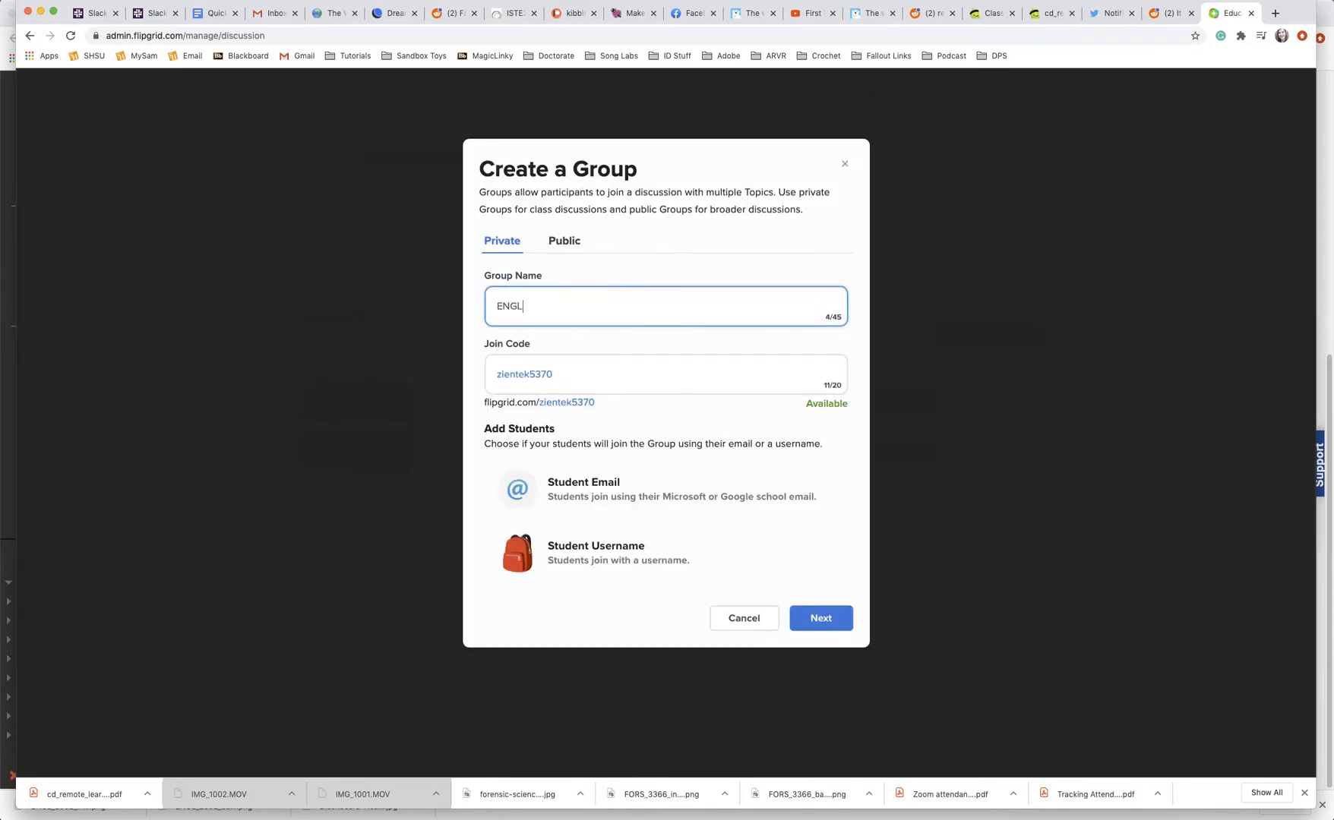
type(" 1301 01")
left_click(578, 491)
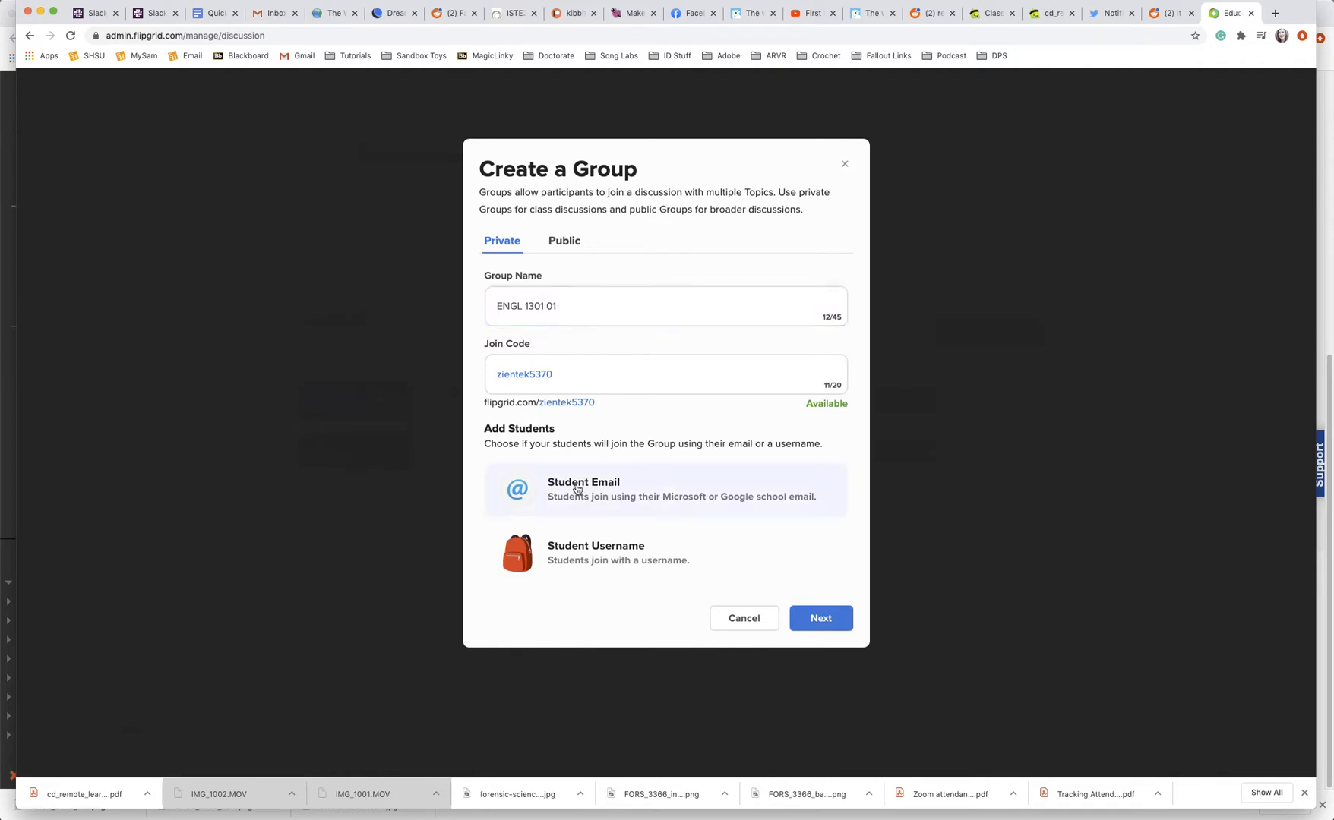
left_click(825, 625)
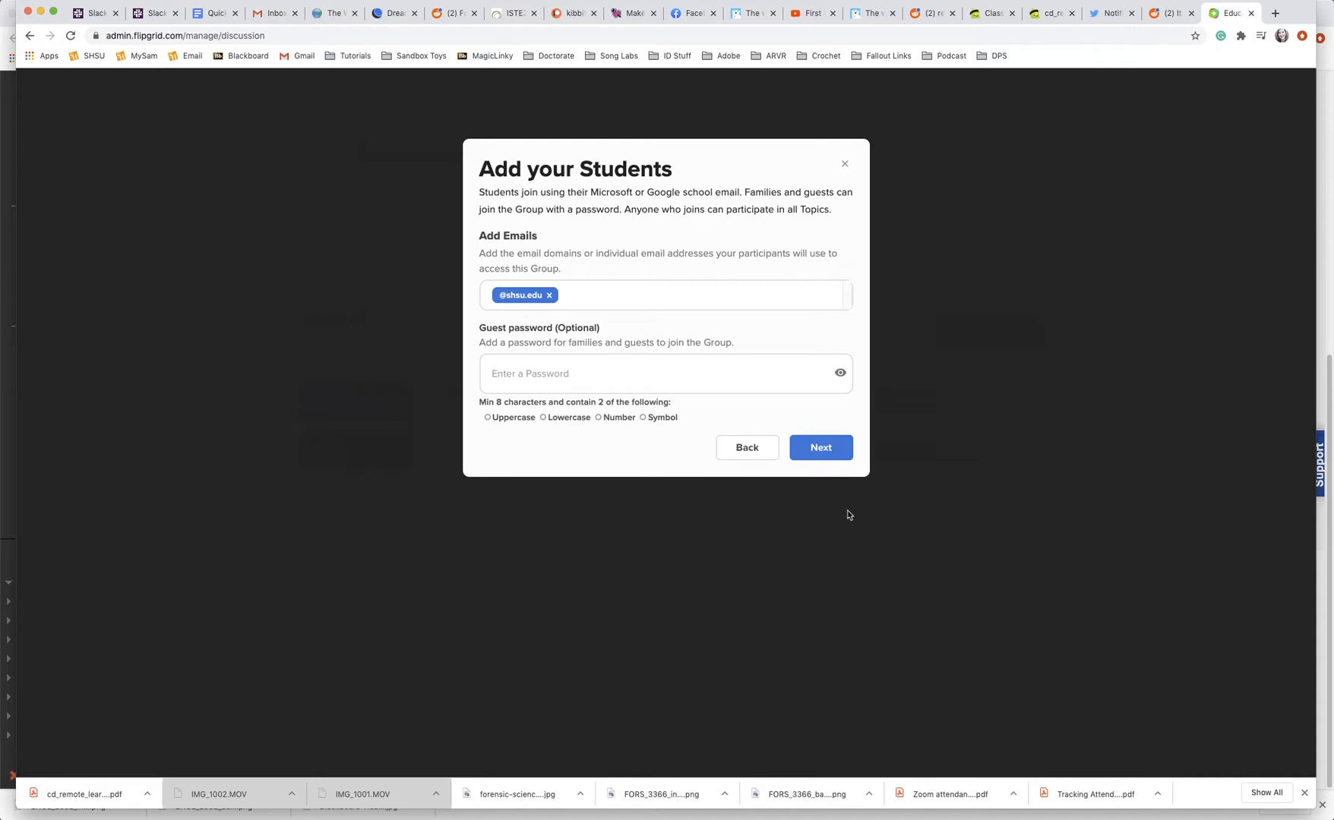
left_click(821, 447)
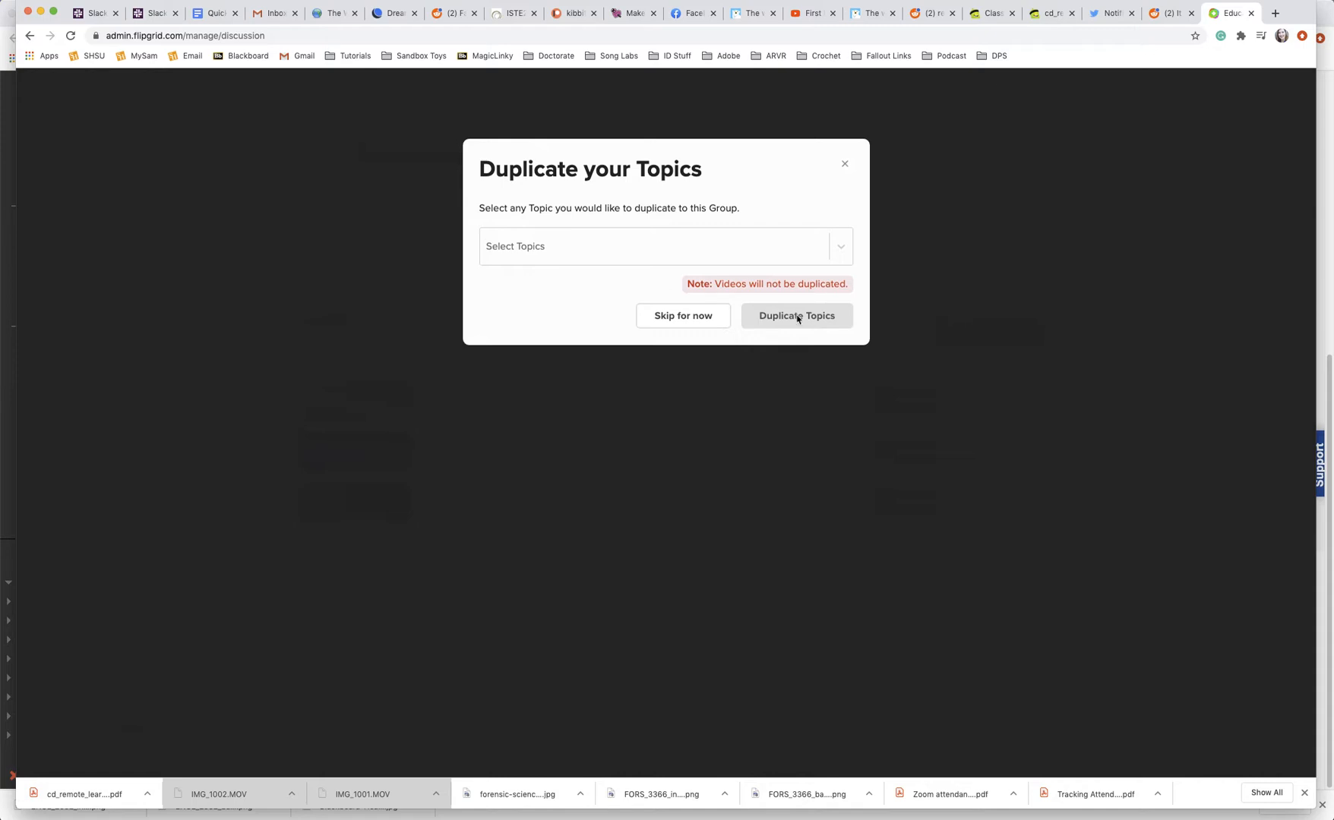
left_click(668, 317)
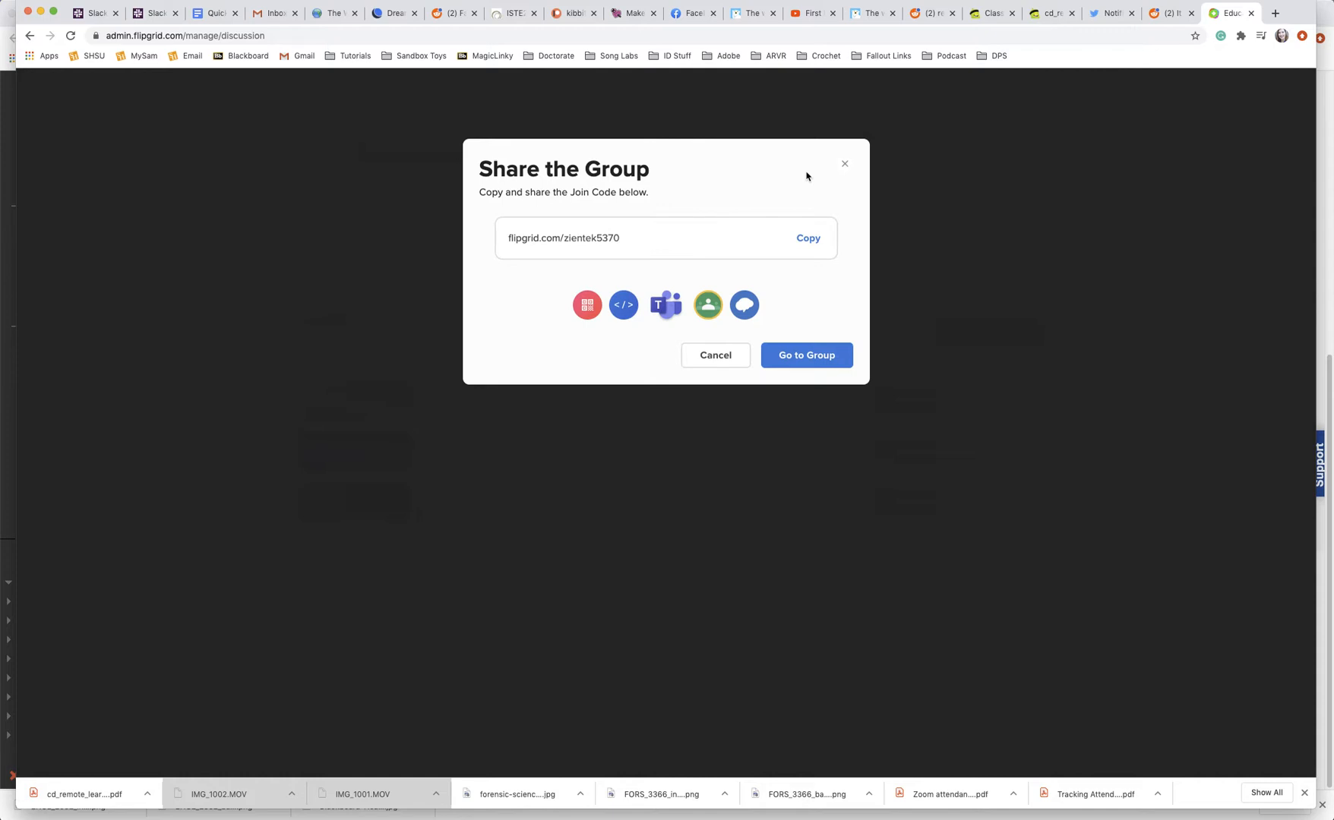
left_click(815, 356)
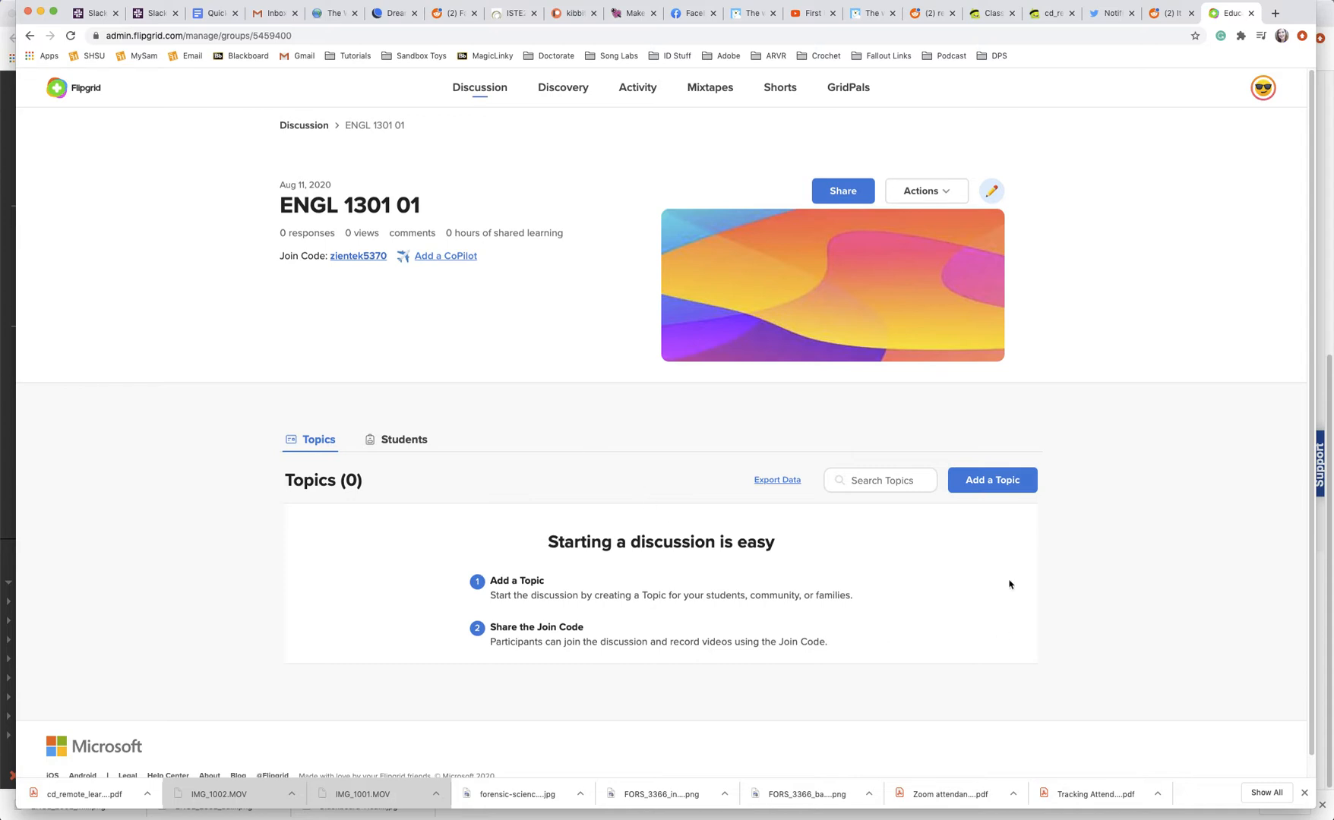
Start a new topic titled "Introductions" with the prompt "Introduce yourself and reply to three other classmates."
left_click(993, 480)
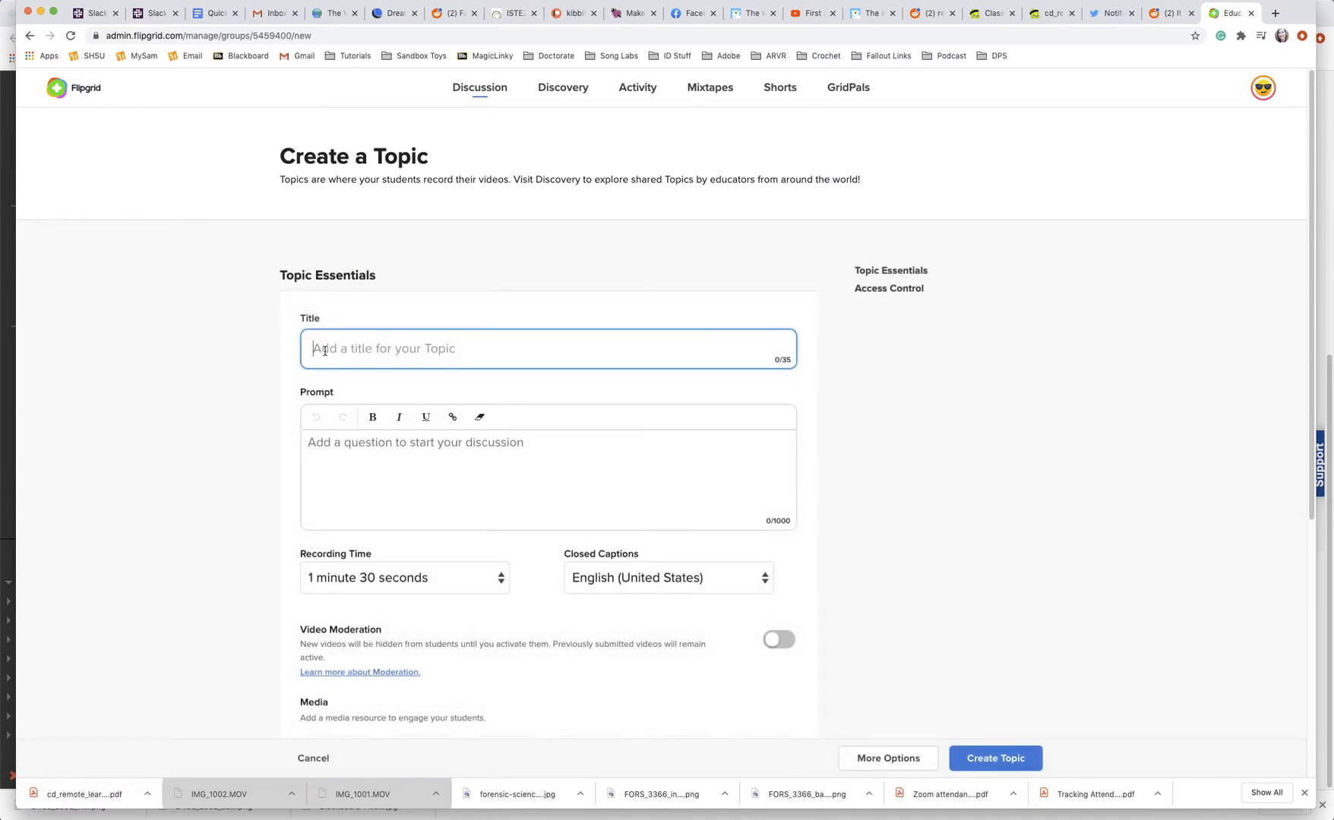
type("Introductio")
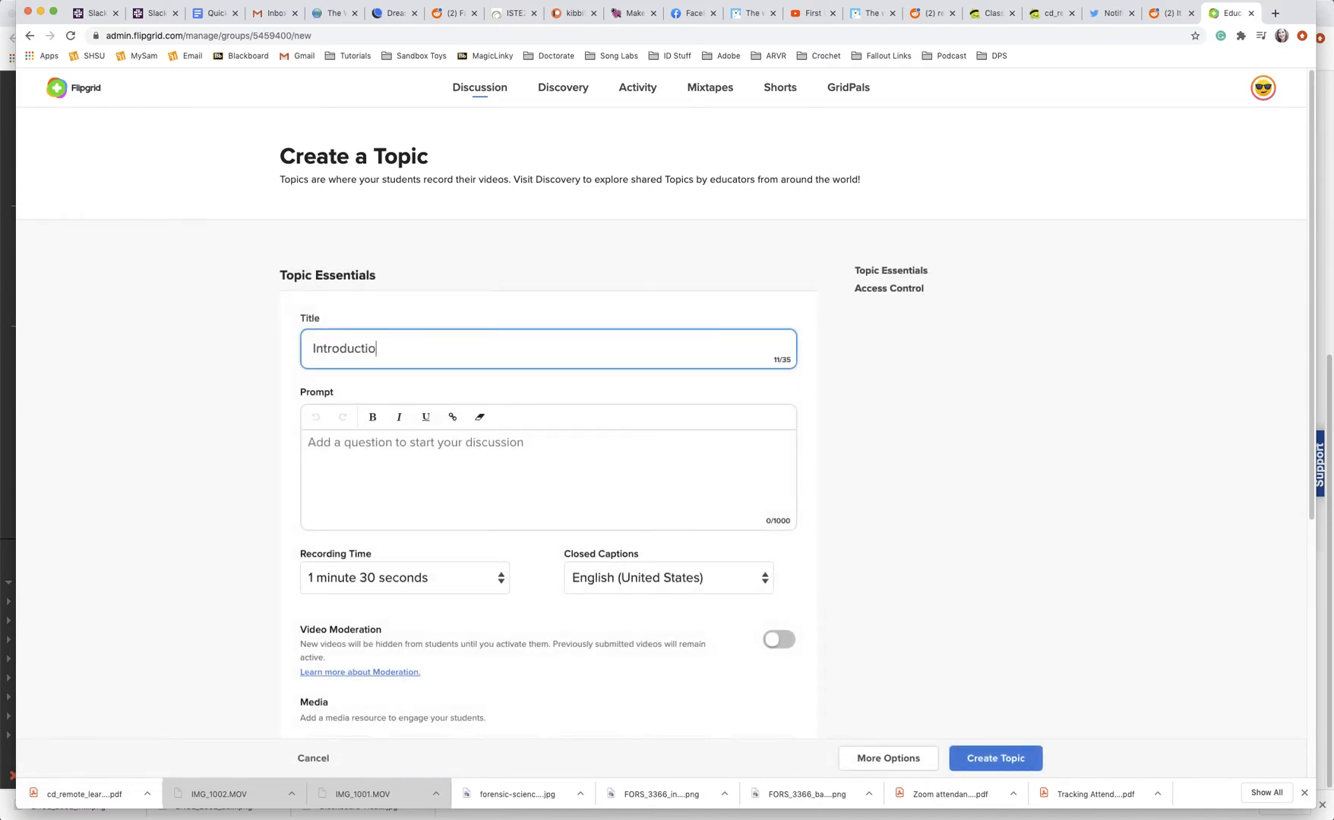
type("ns")
left_click(337, 449)
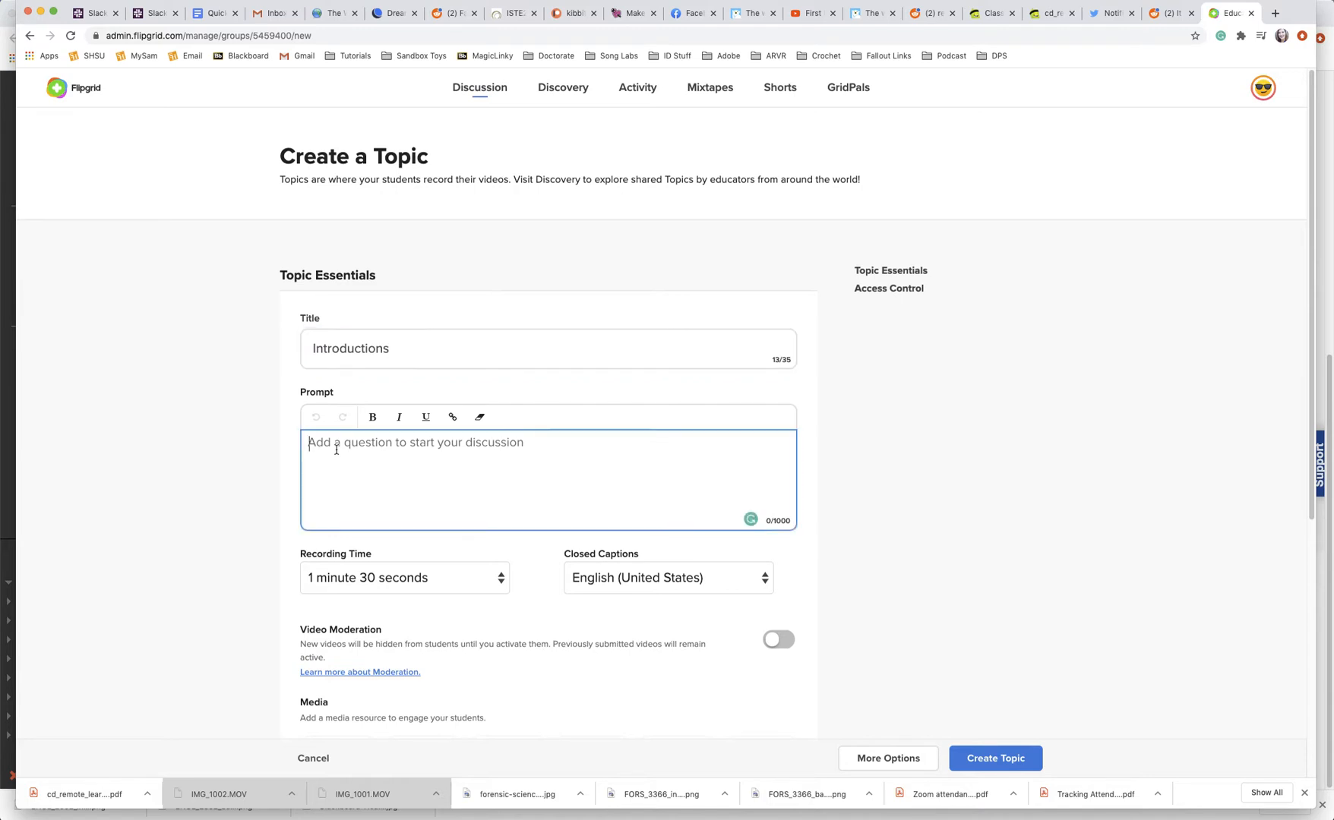
type("Introd")
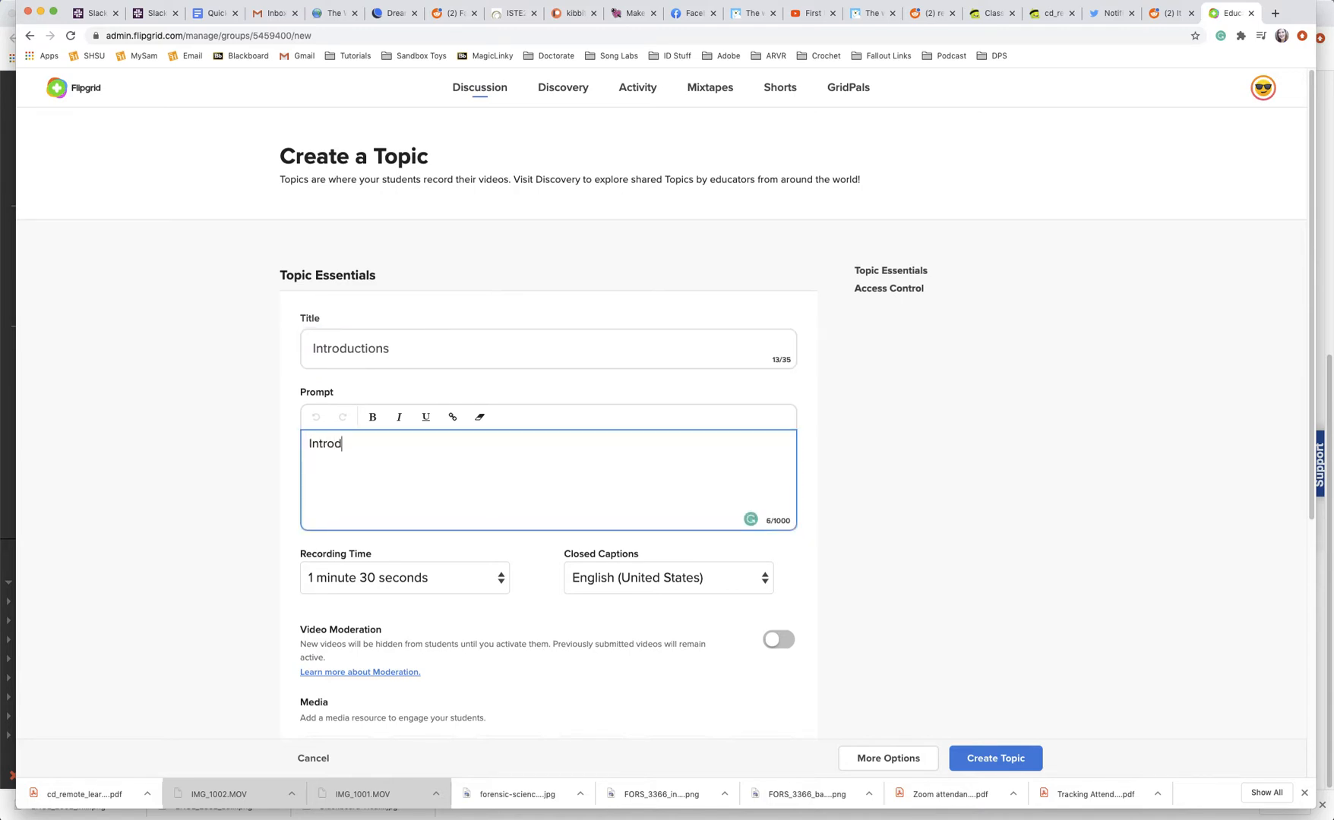
type("uce yourself")
type("and reply to thre")
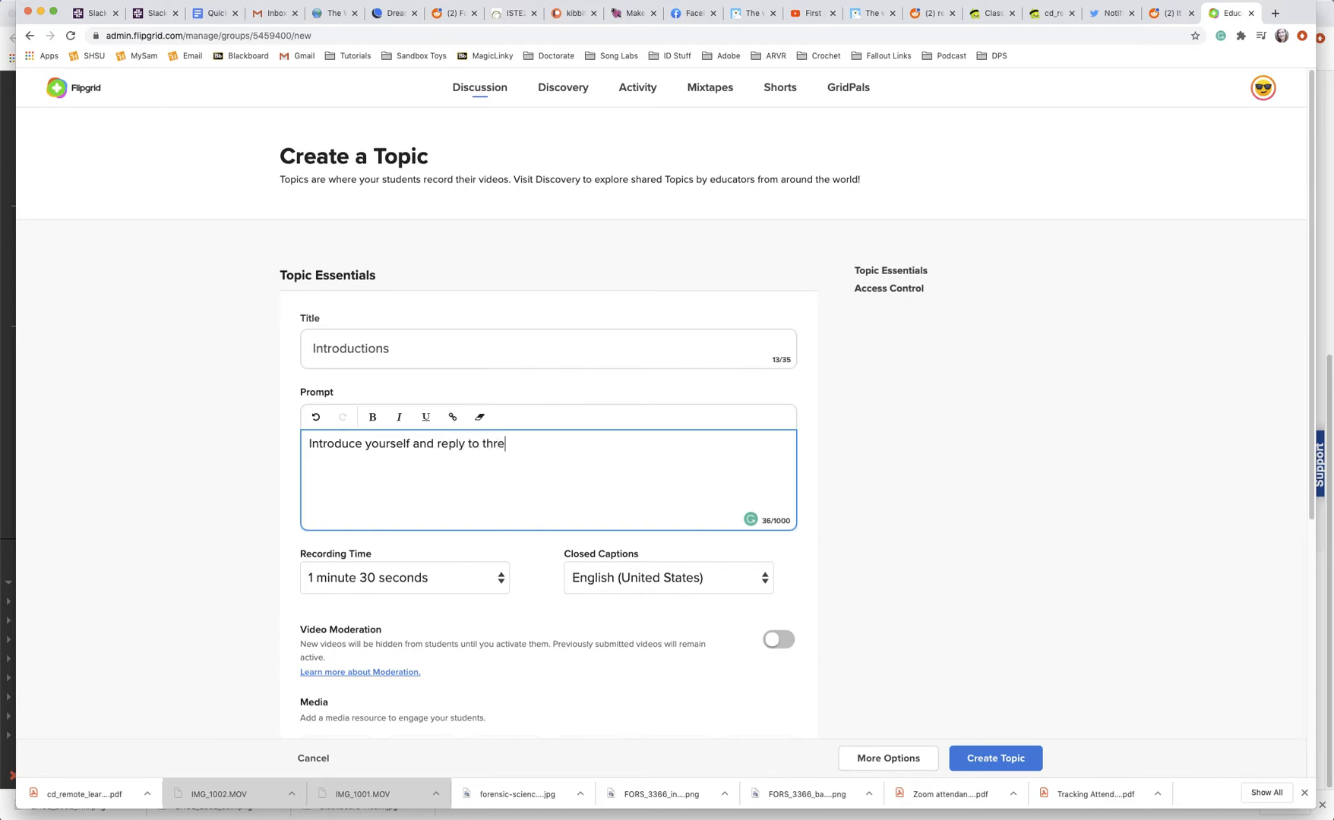
type("e other classmates.")
Keep the recording time at 1 minute 30 seconds, leave the other topic options at their defaults, and create the topic
left_click(502, 581)
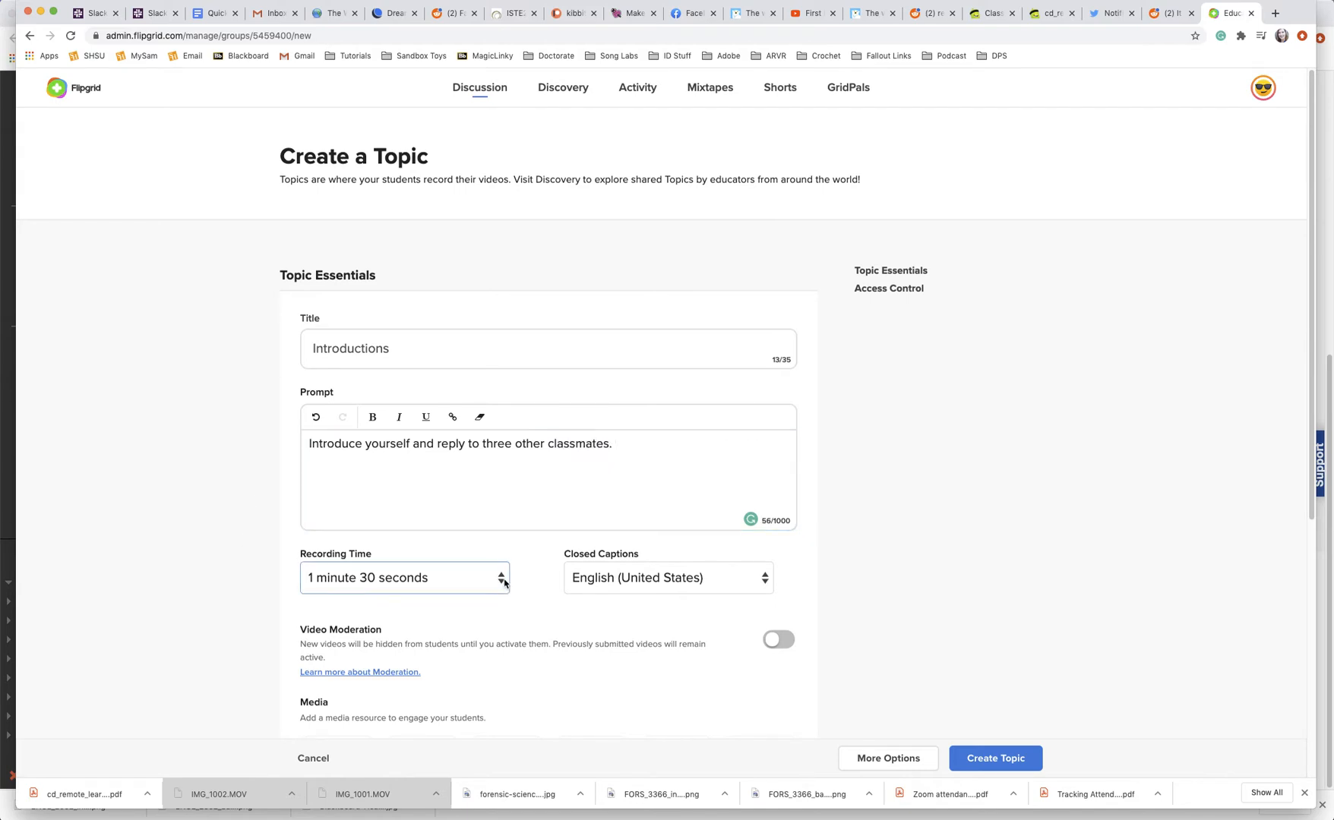
left_click(502, 581)
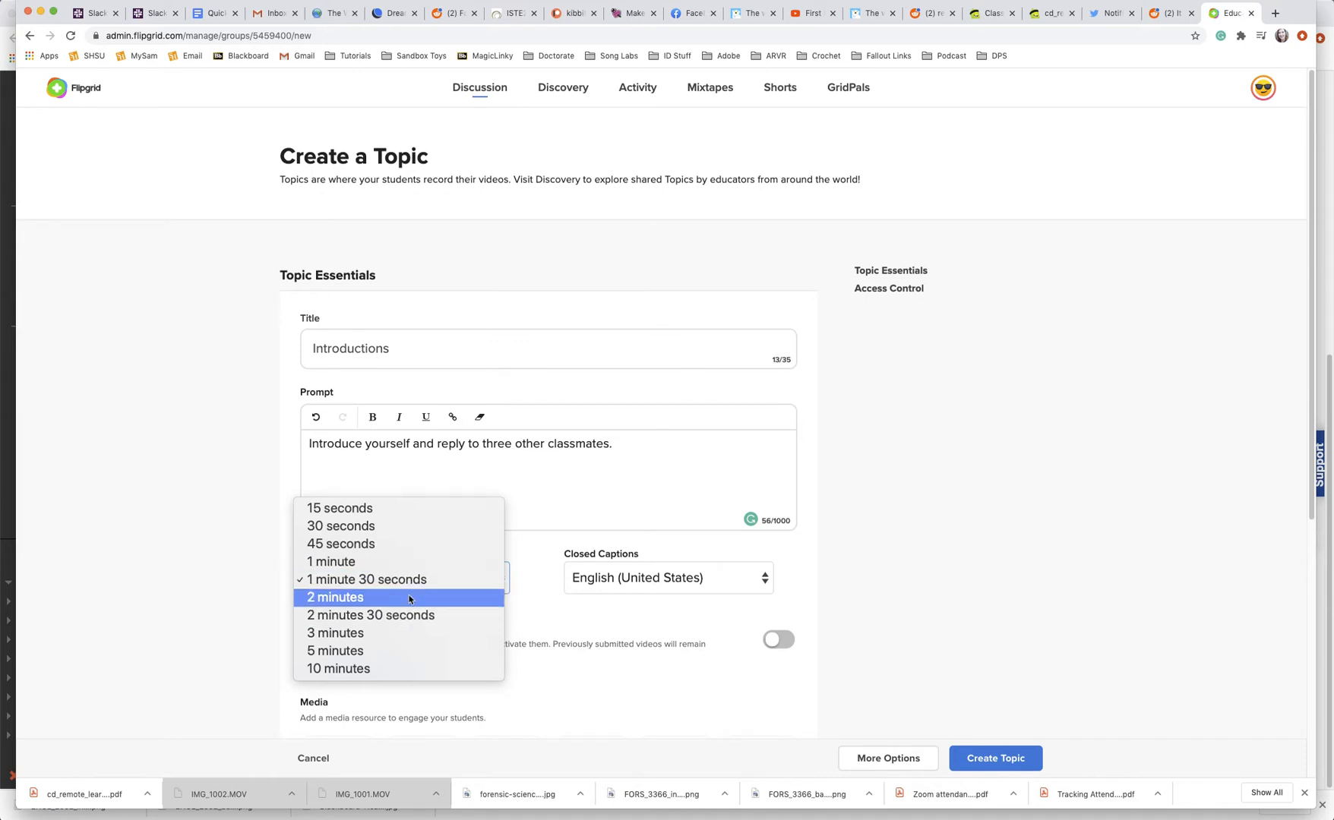
left_click(436, 581)
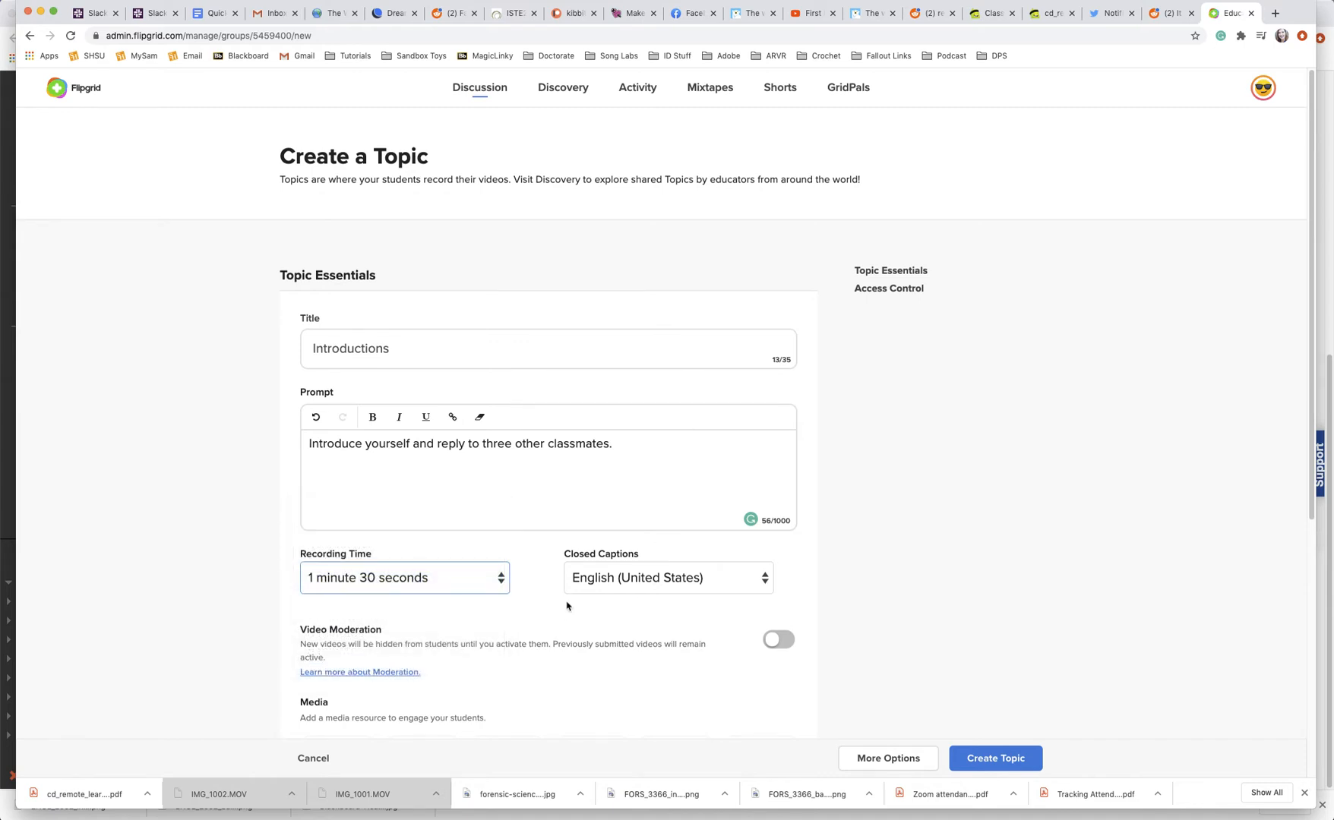
scroll(561, 610, "down", 2)
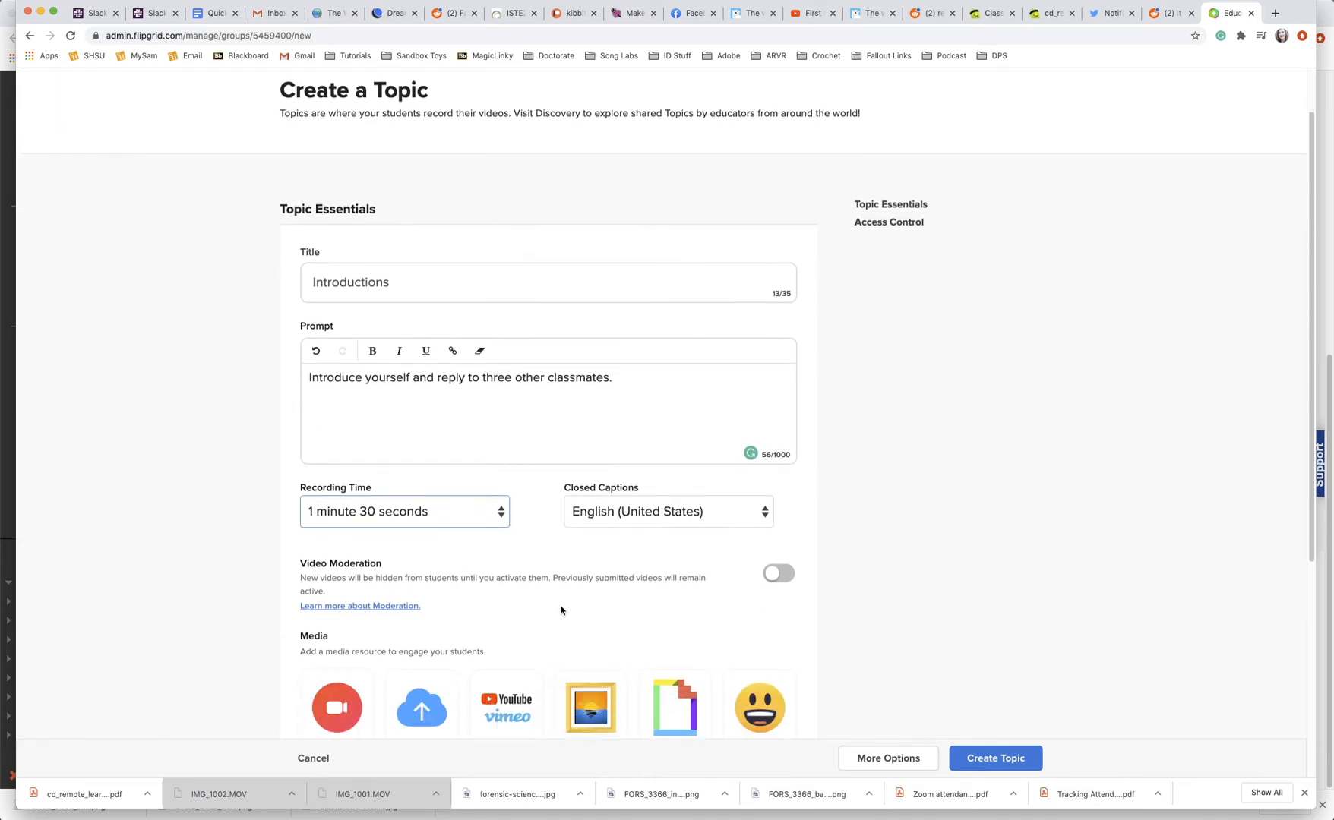
scroll(560, 610, "down", 5)
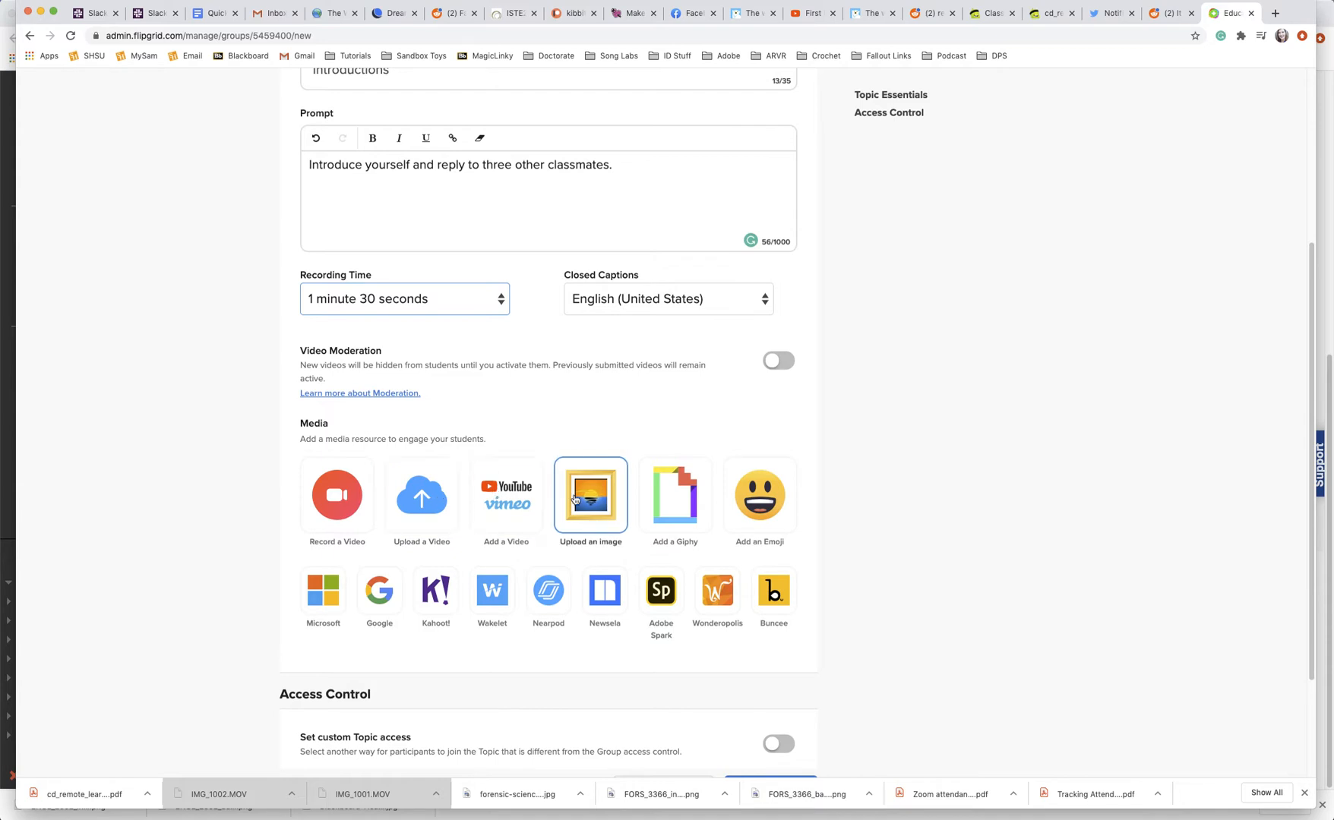
scroll(906, 541, "down", 2)
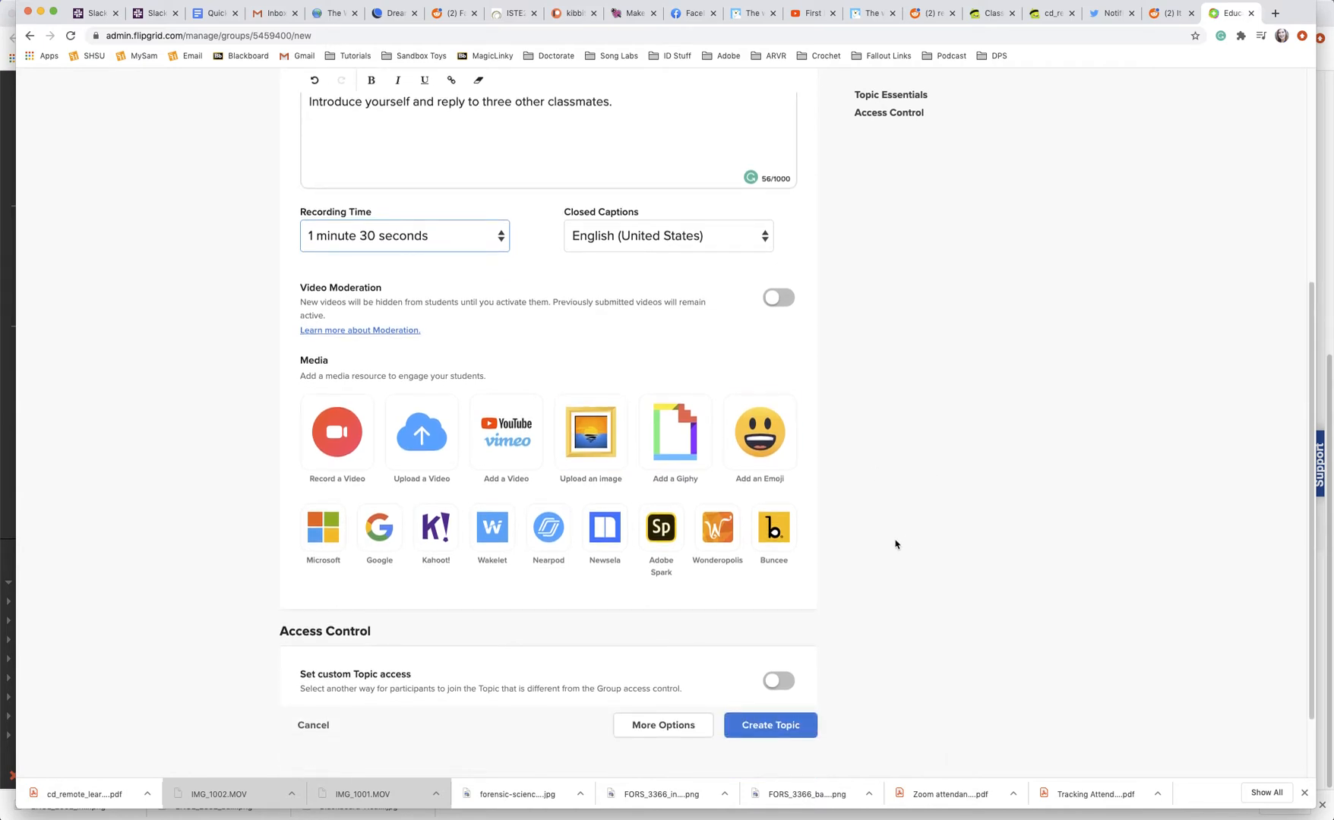
scroll(894, 544, "down", 1)
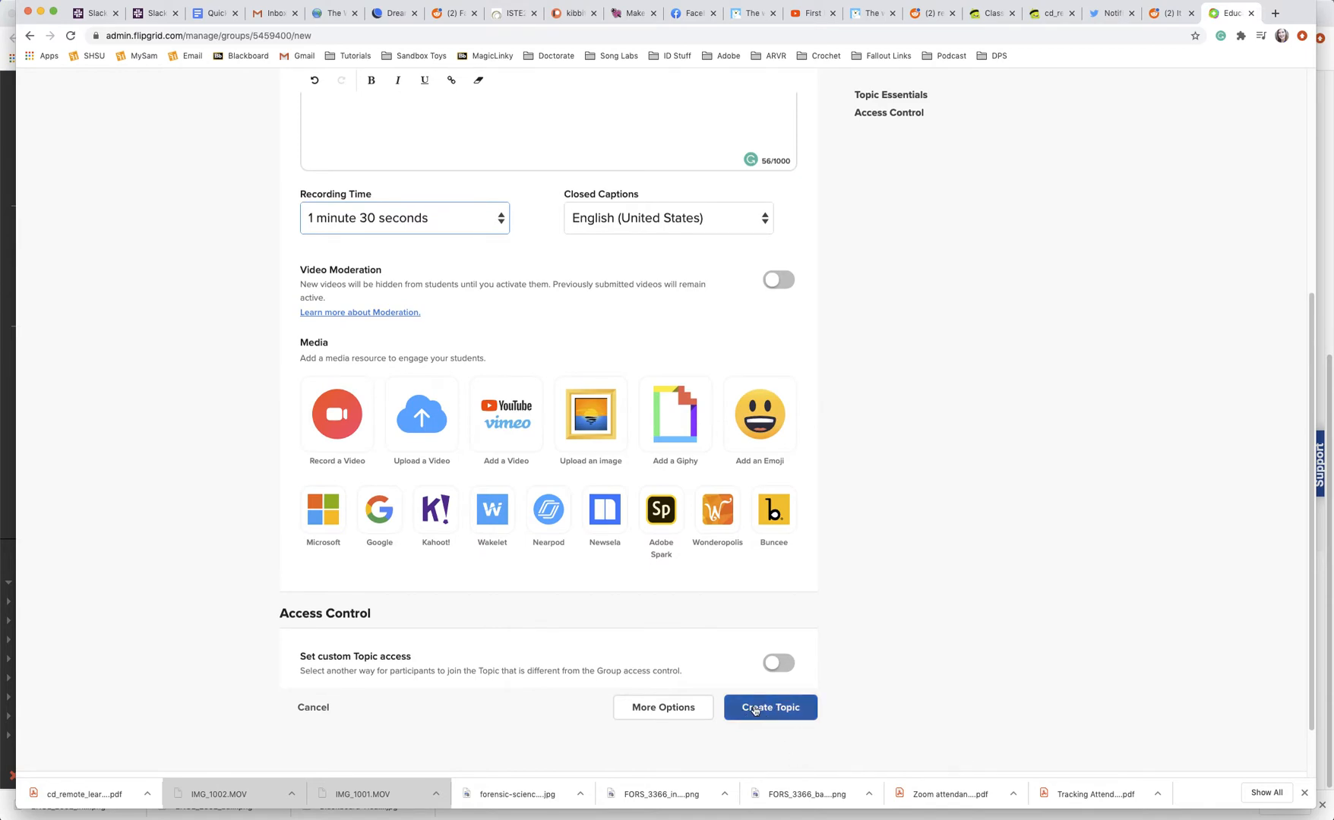
left_click(754, 710)
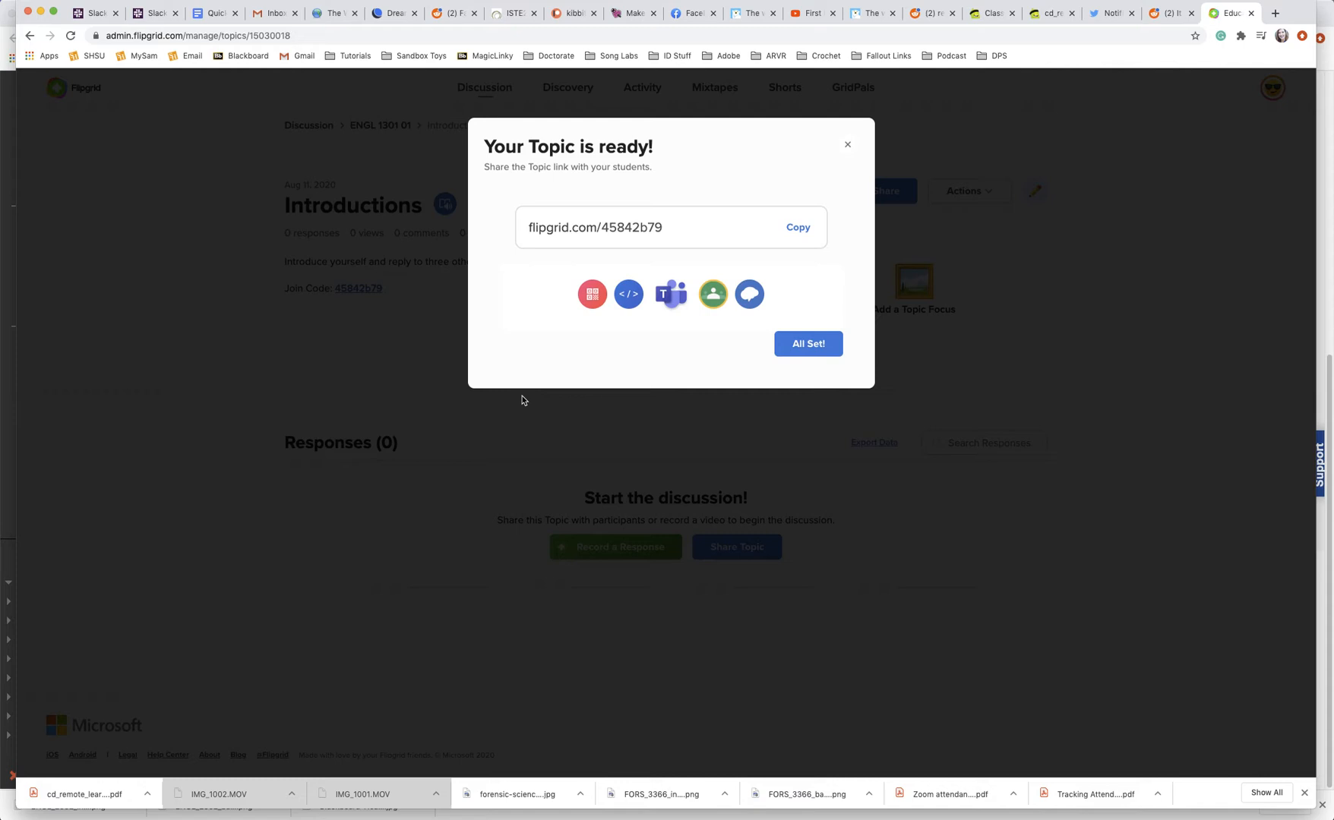
Copy the share link of the Introductions topic and close the sharing dialog
left_click(804, 230)
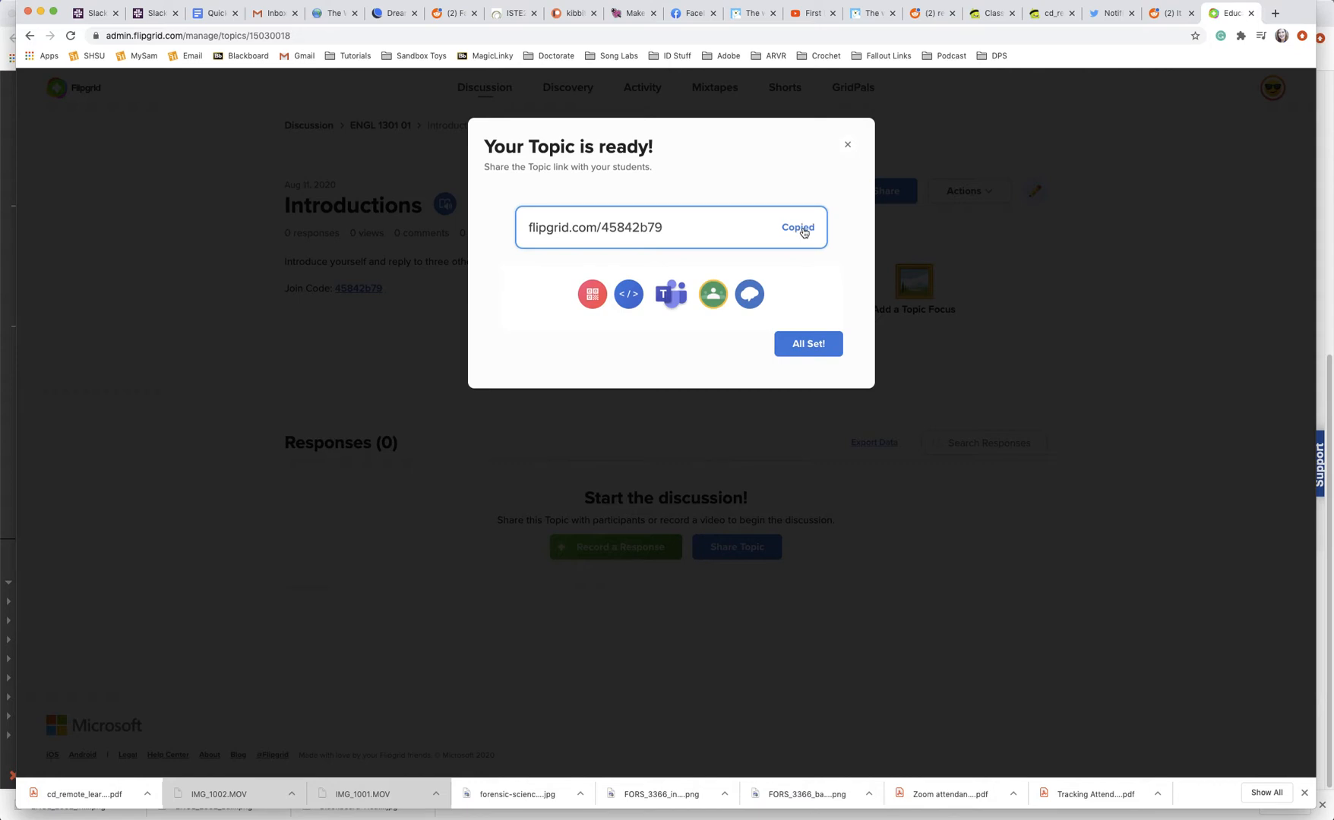
left_click(799, 229)
left_click(815, 352)
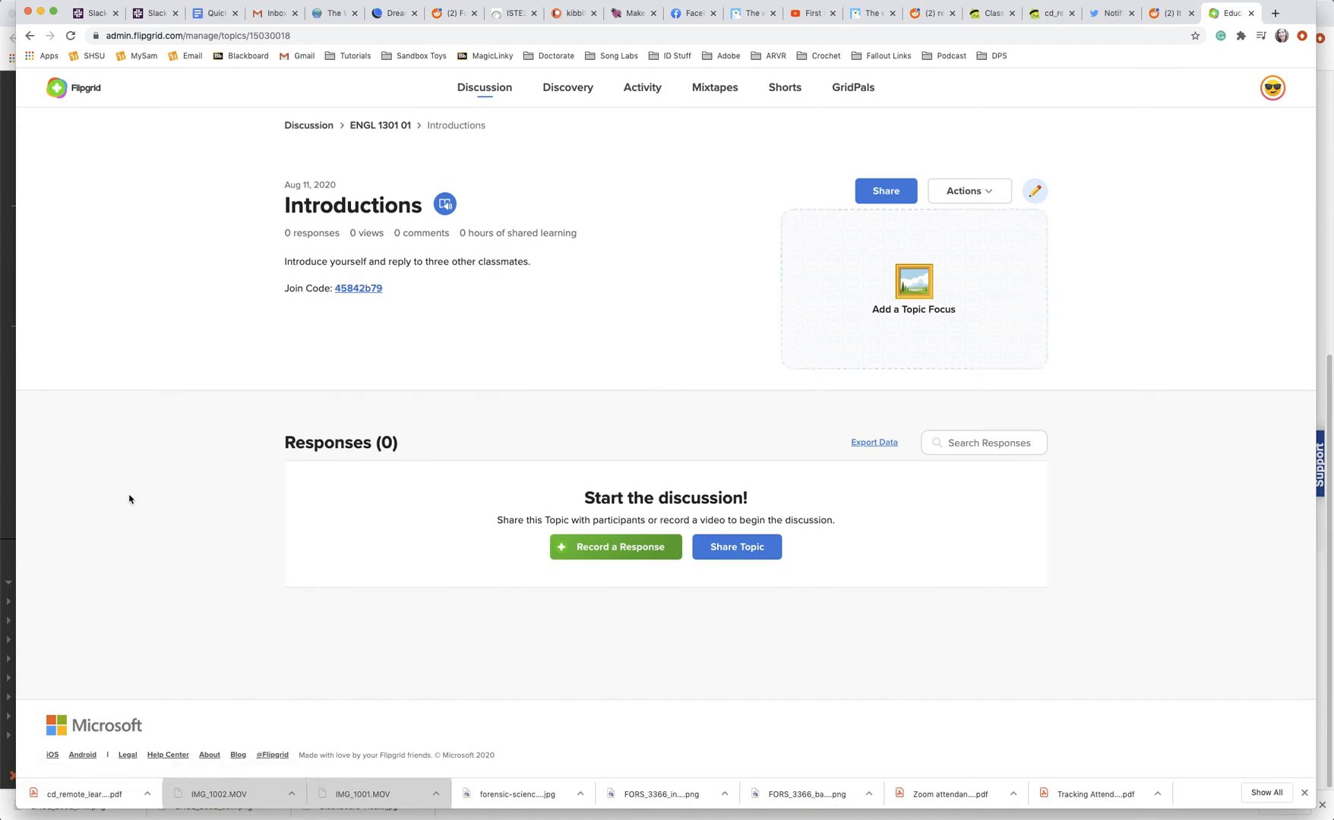
Switch to the Blackboard sandbox course and open the "Conetent Module Test" folder in Modules
left_click(9, 518)
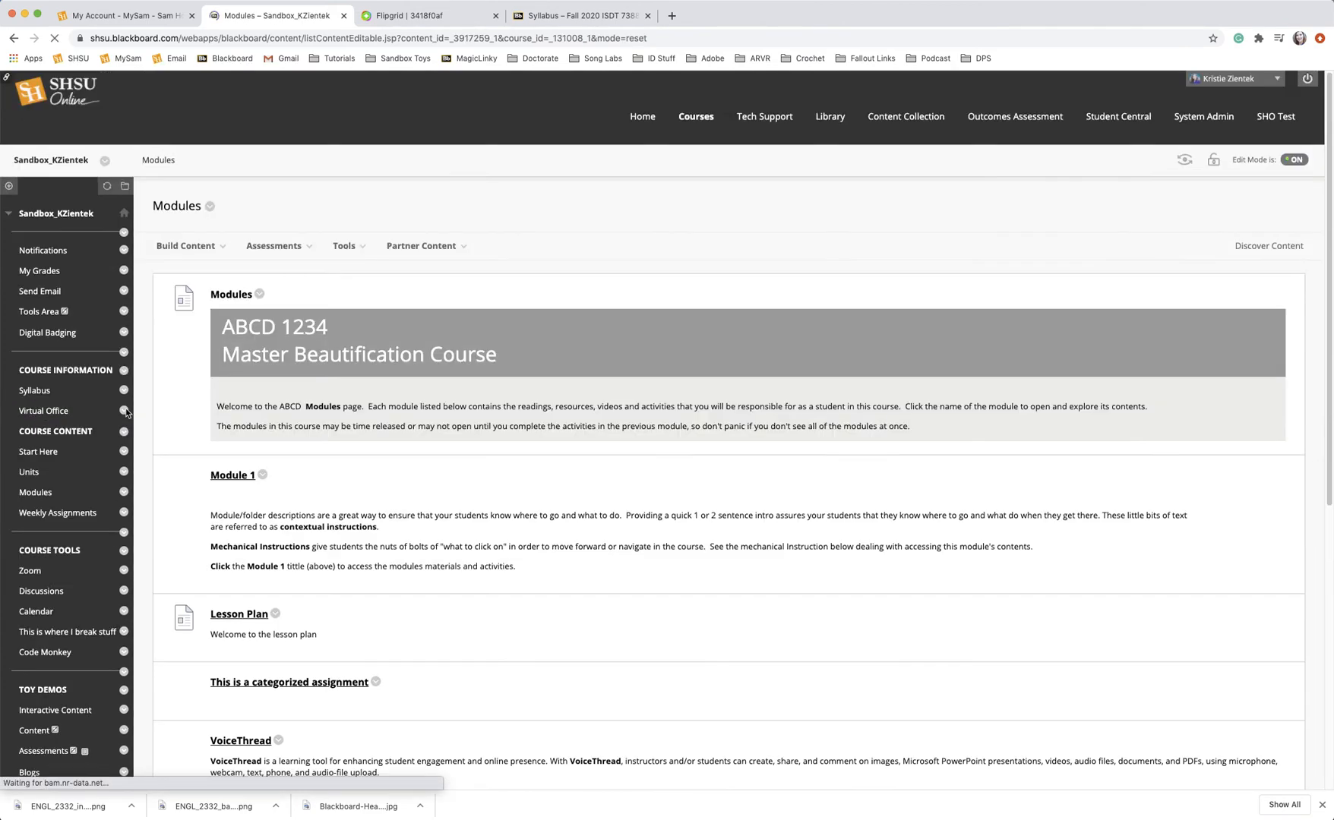
scroll(580, 560, "down", 6)
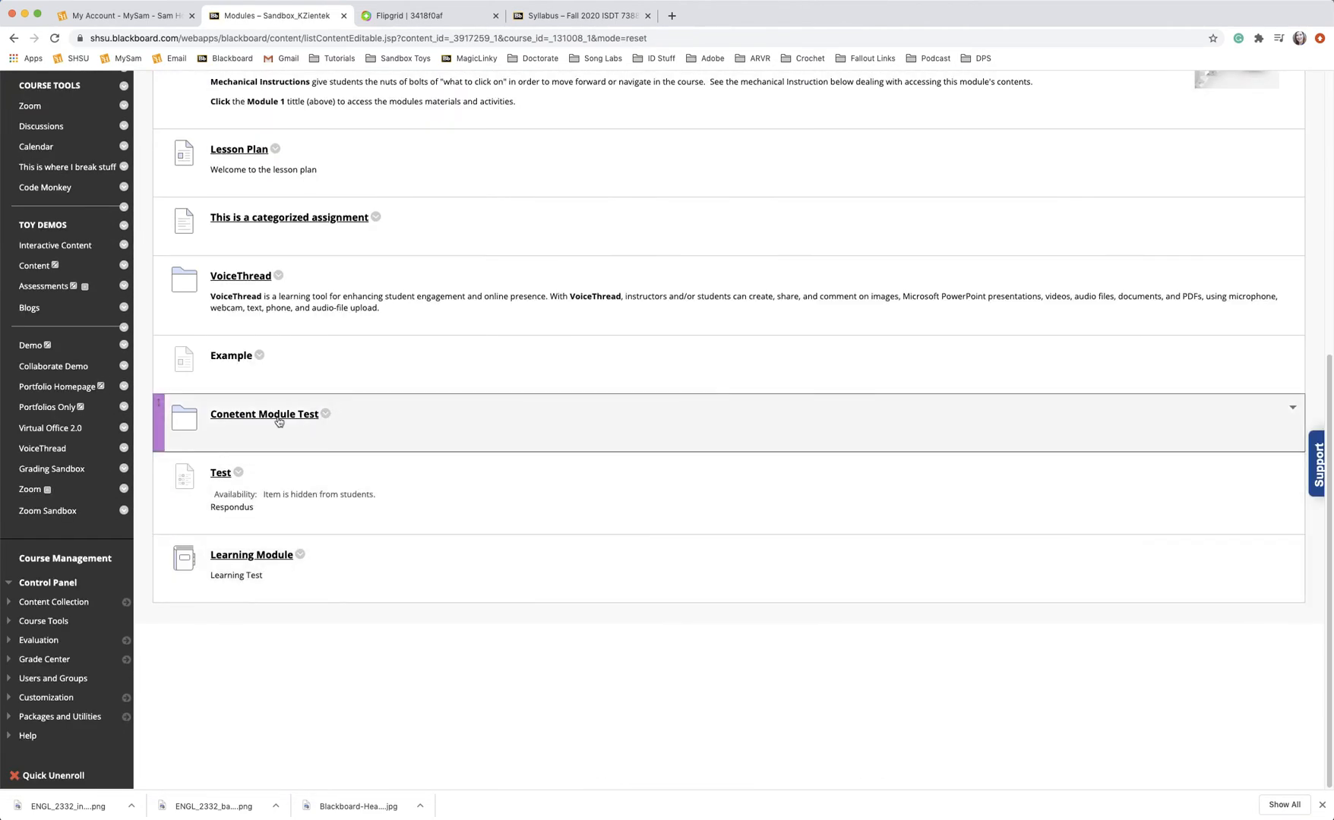
left_click(267, 419)
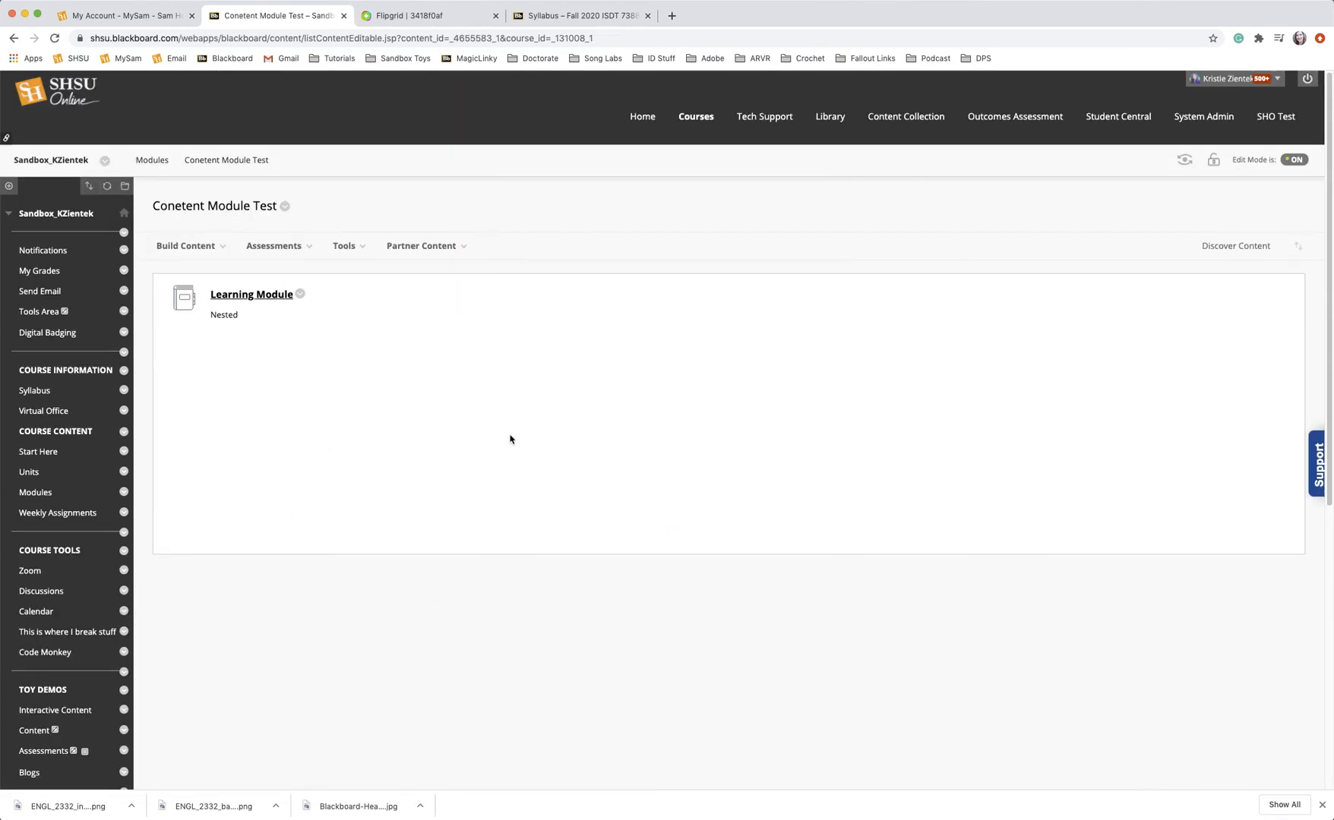
Start a new web link in the folder, named "Flipgrid Introductions", with the copied Introductions topic link as its URL
left_click(202, 248)
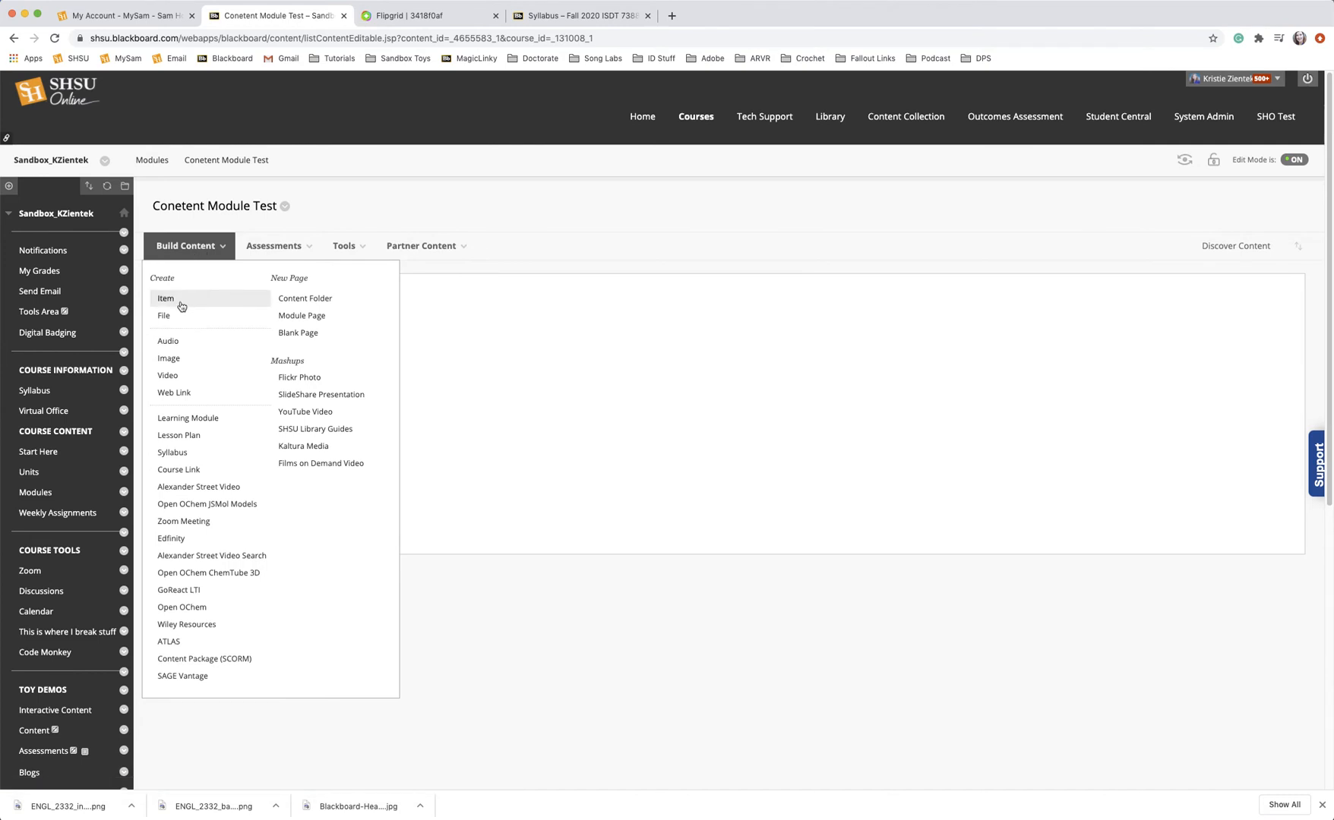
left_click(189, 393)
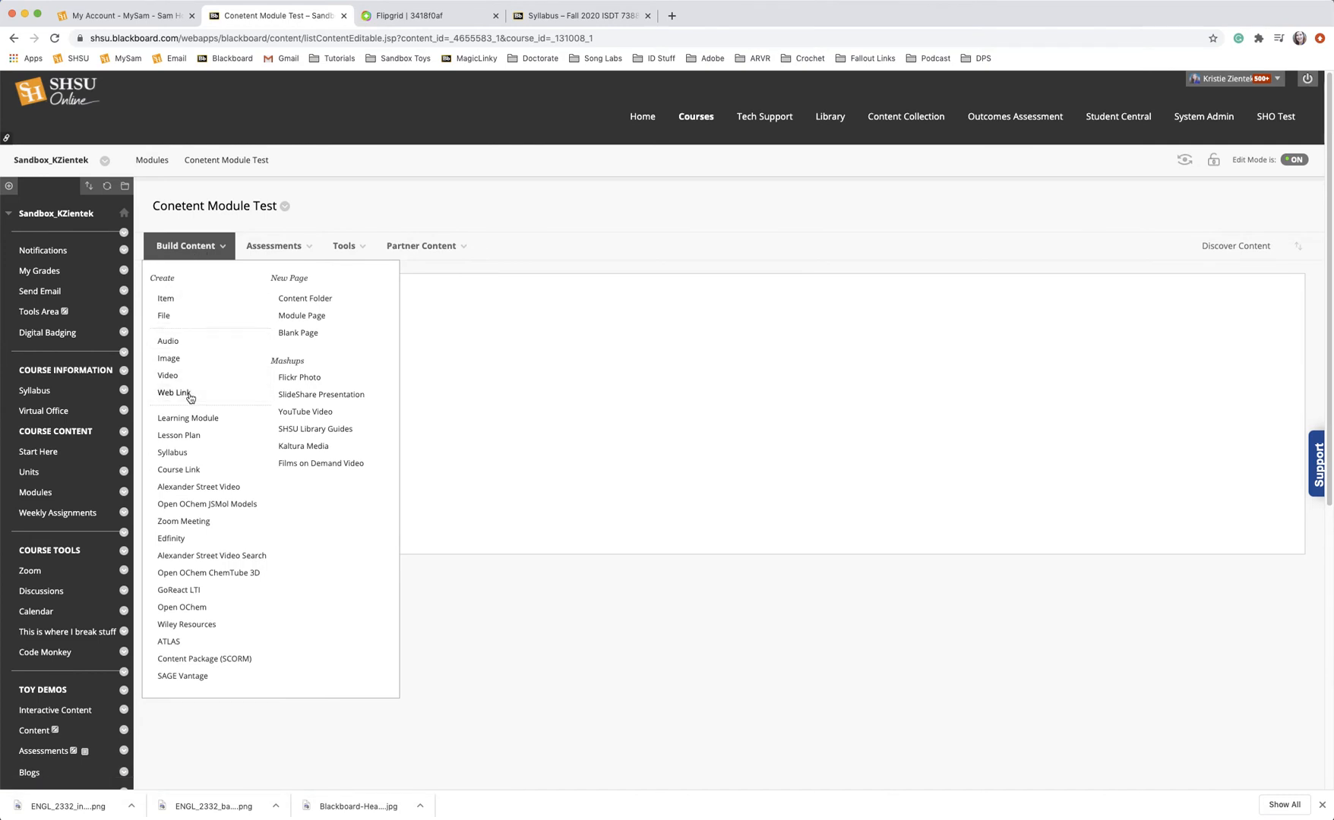
left_click(357, 344)
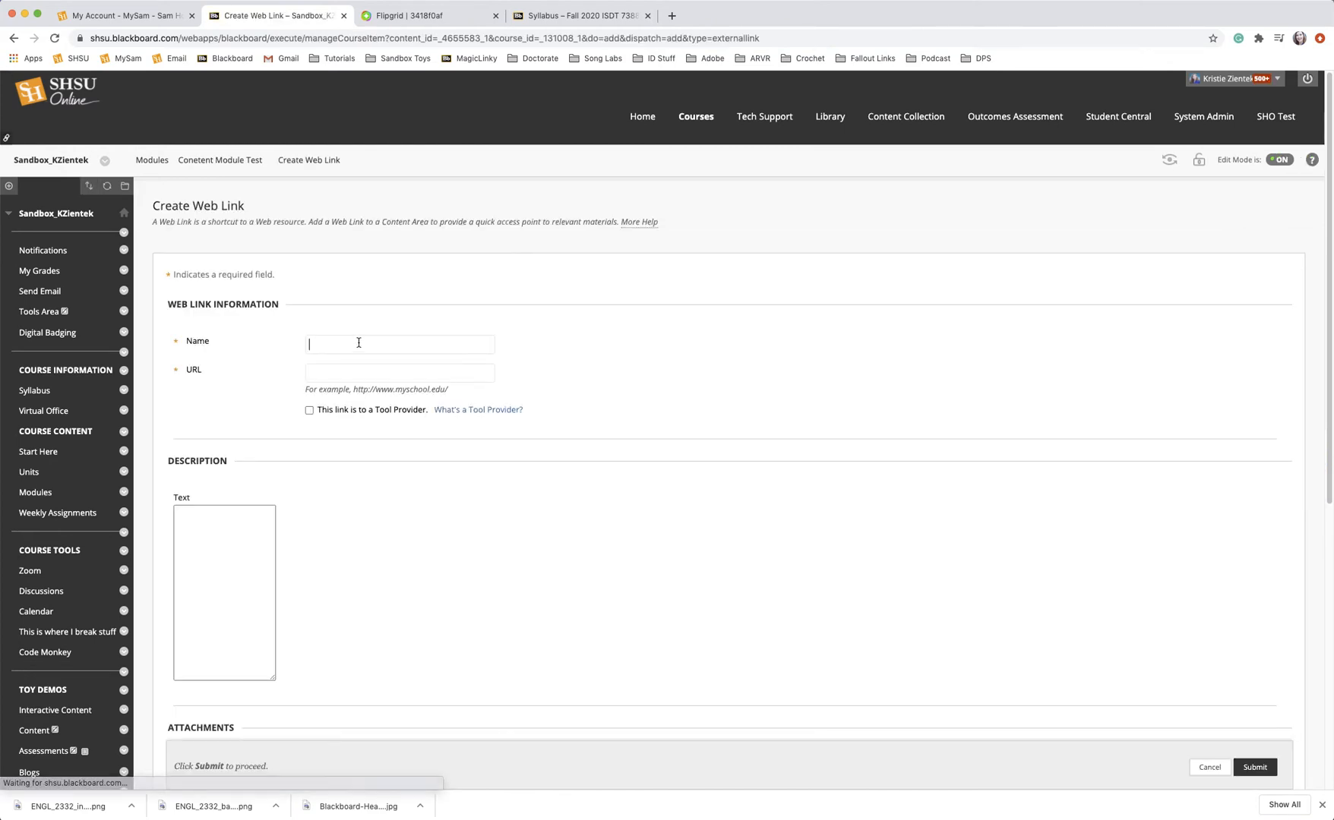
type("Flipgr")
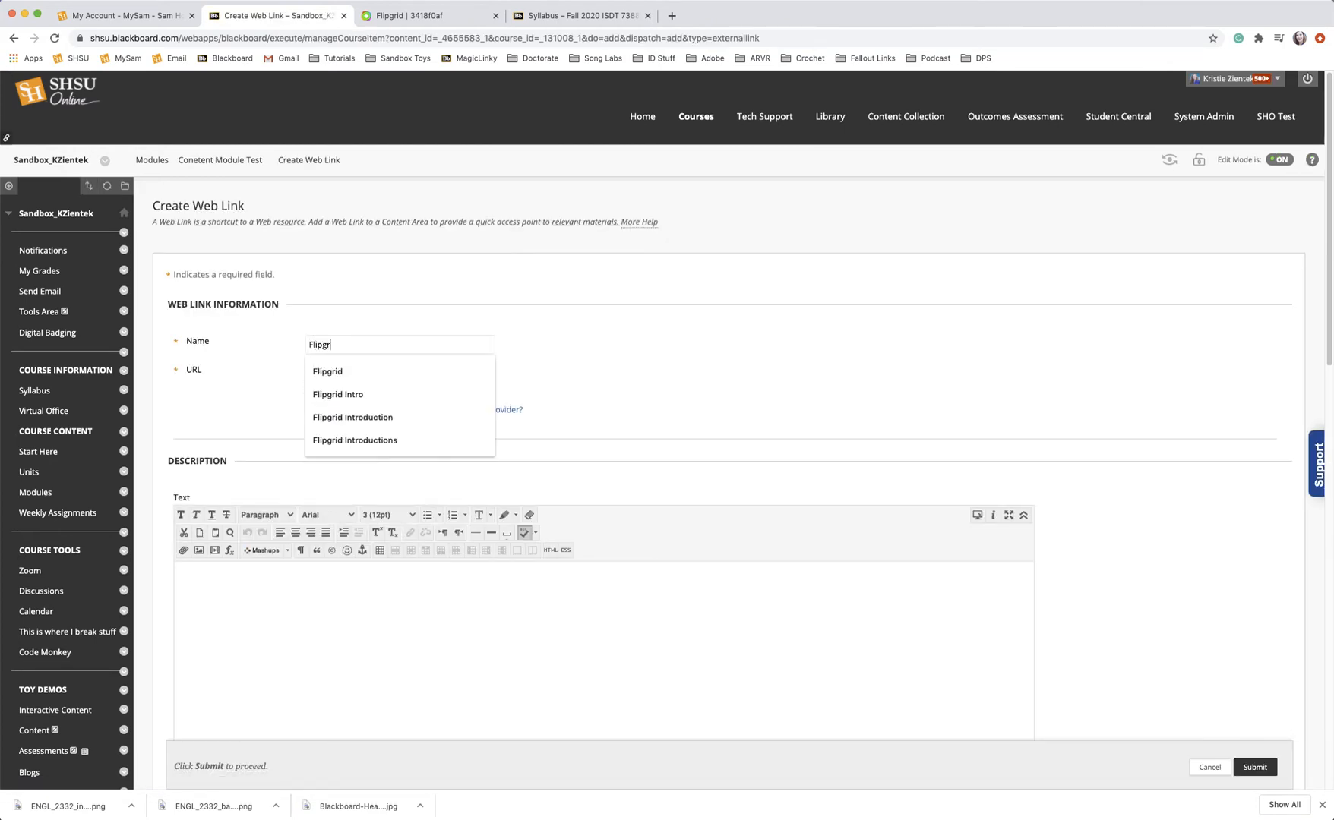
type("id Introductions")
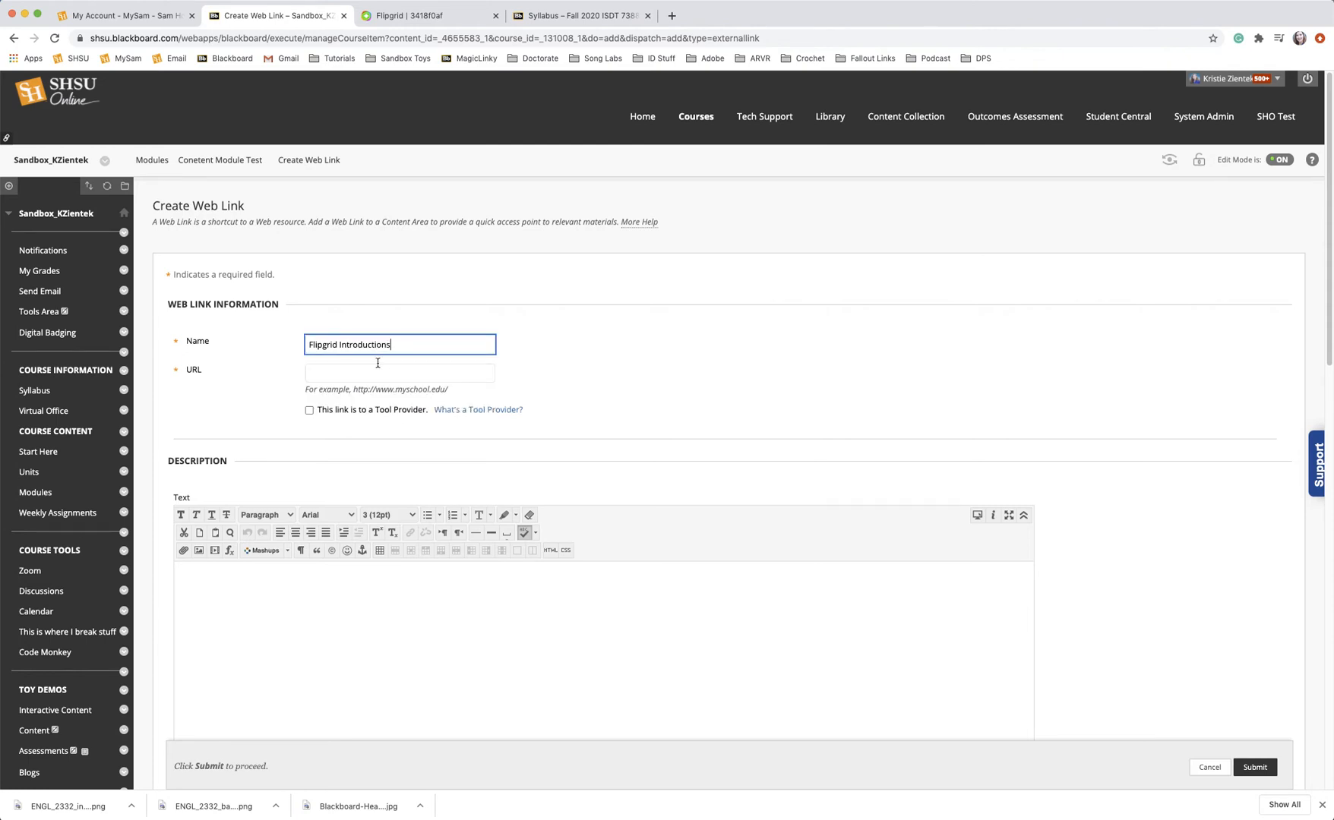
left_click(376, 373)
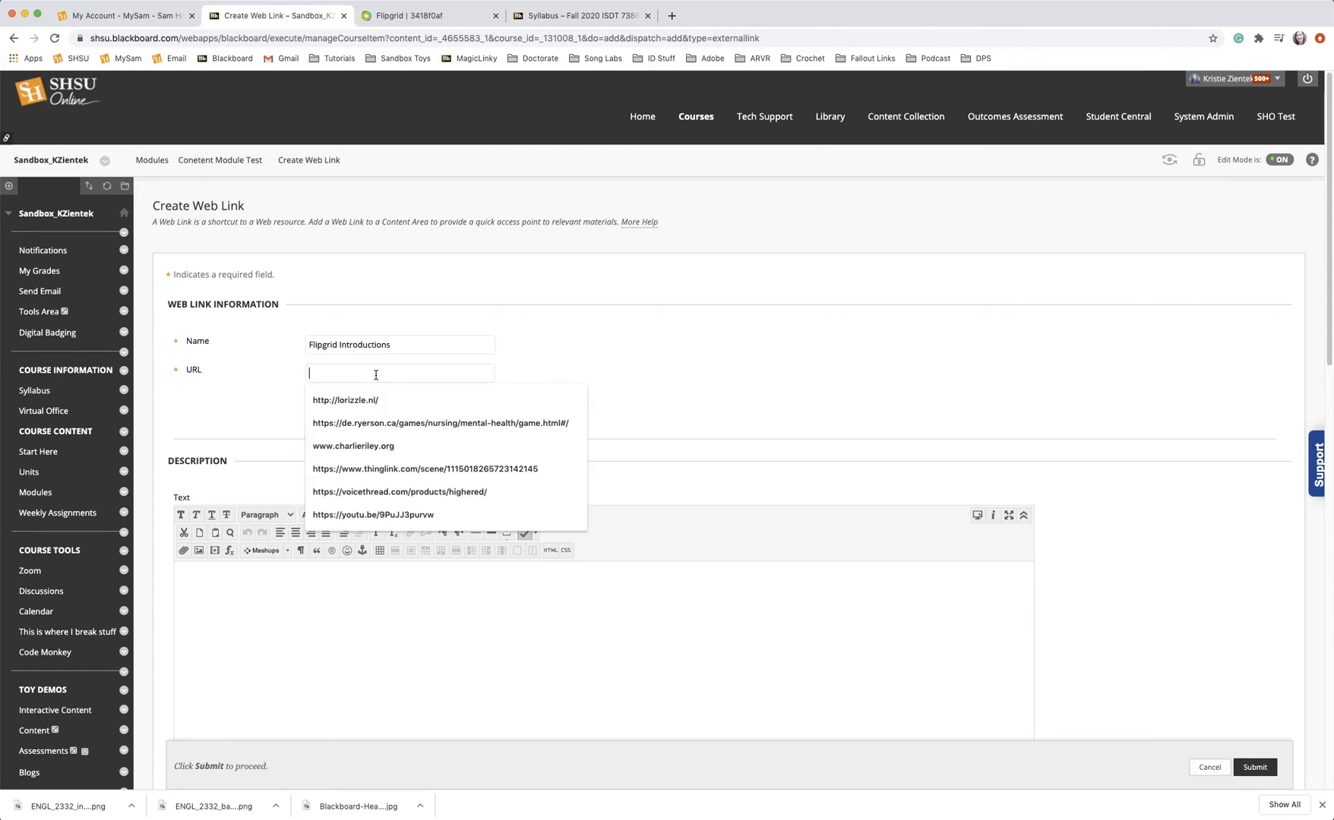
key("super+v")
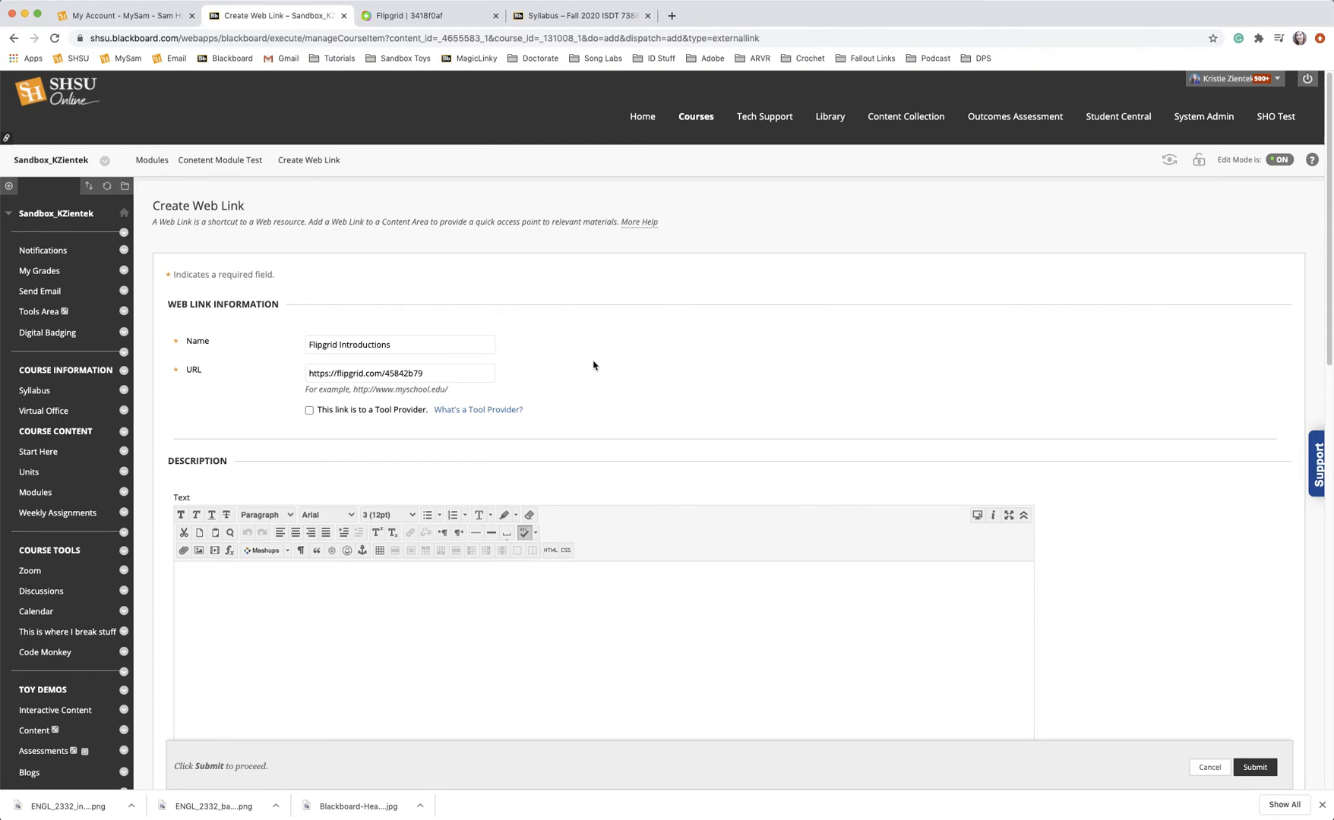
Add the description "CLick the link and record a introduction for your classmates." and submit the web link
left_click(226, 595)
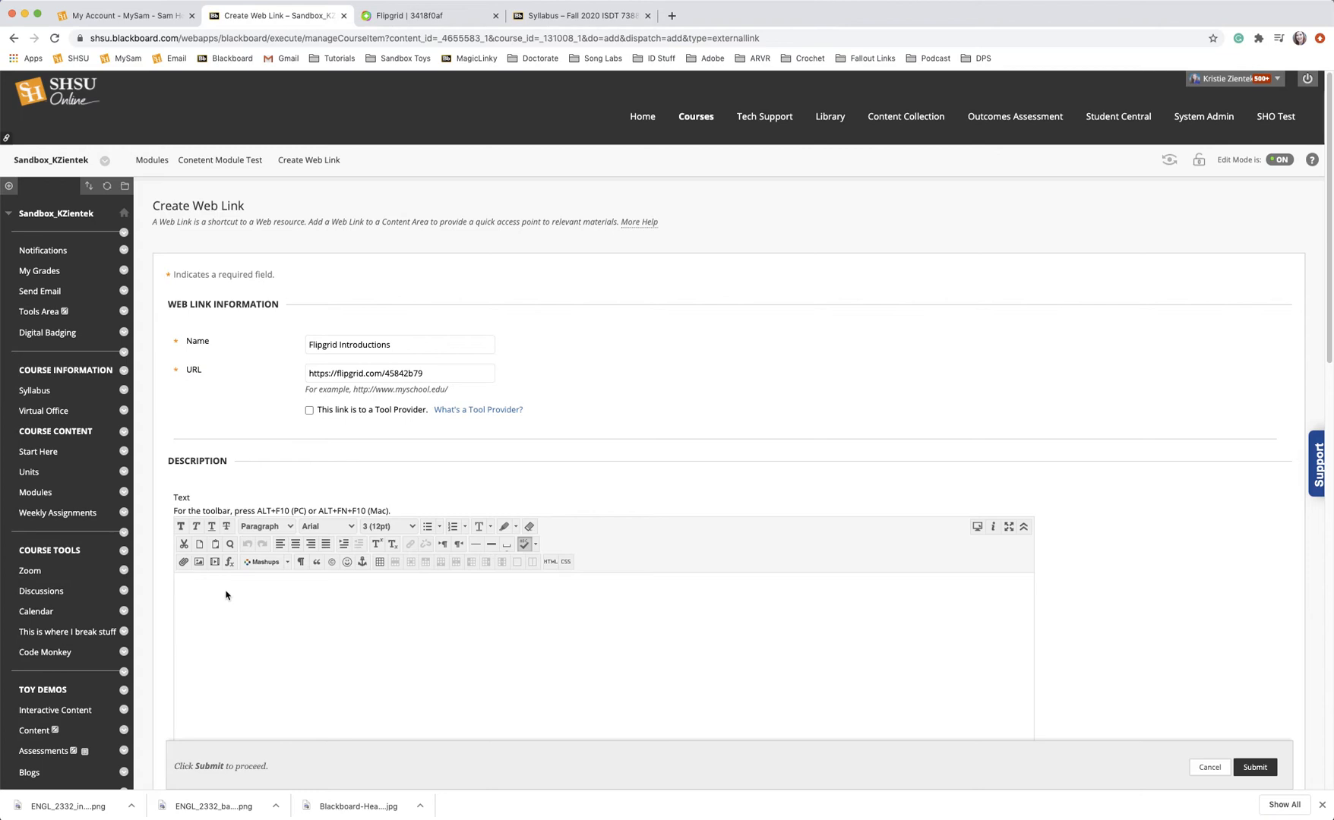
type("CLick the link and record a introduction for you")
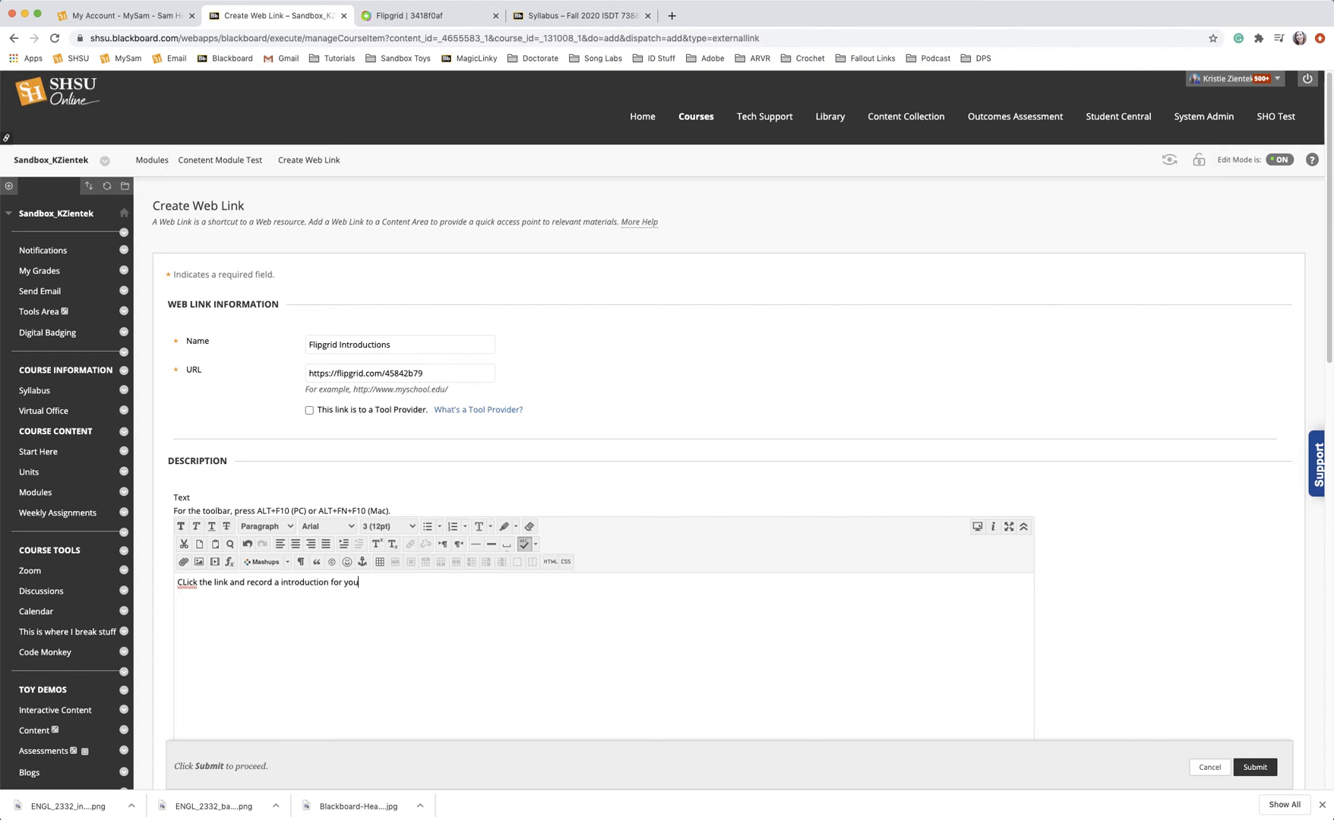
type("r classmates.")
left_click(1254, 768)
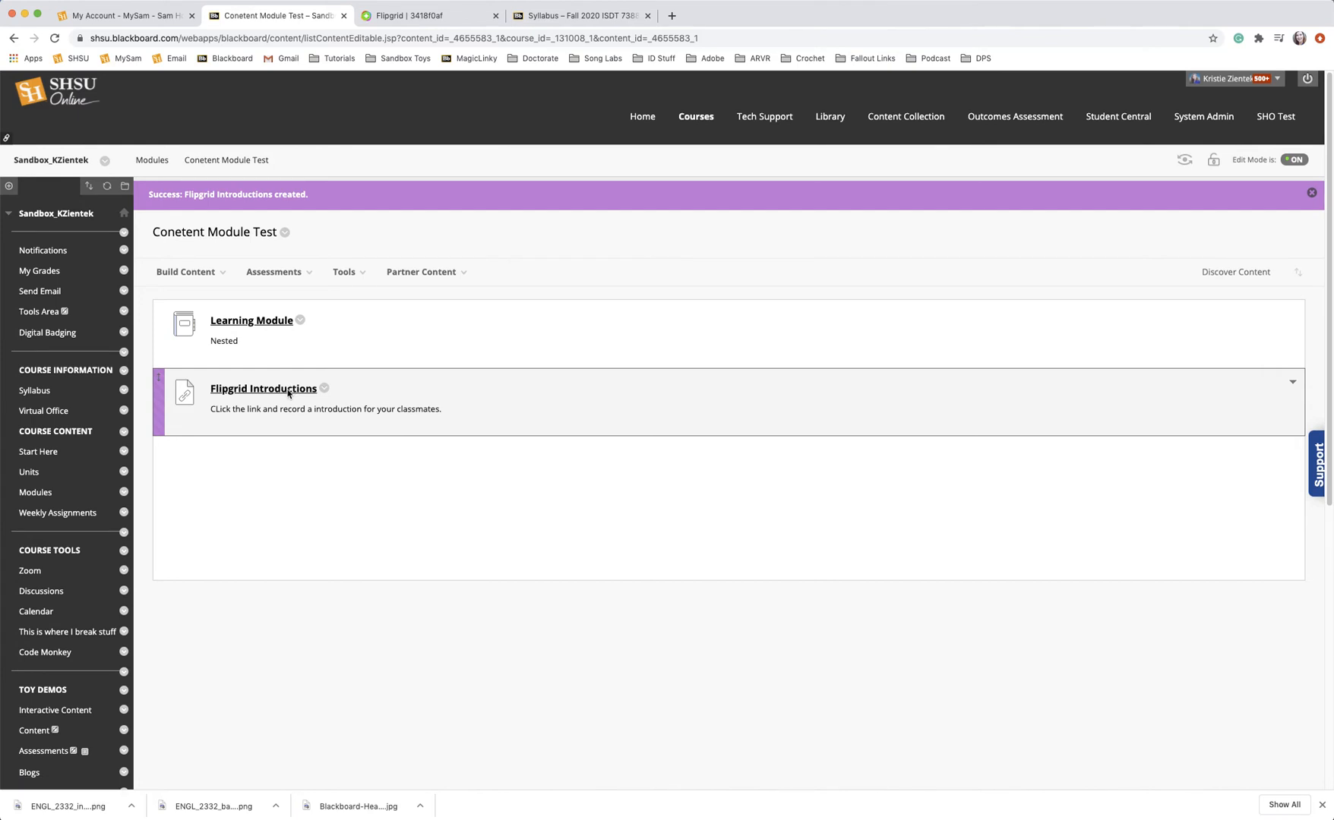
Test the Flipgrid Introductions link by joining the topic with the signed-in Microsoft account, and close the topic page
left_click(288, 391)
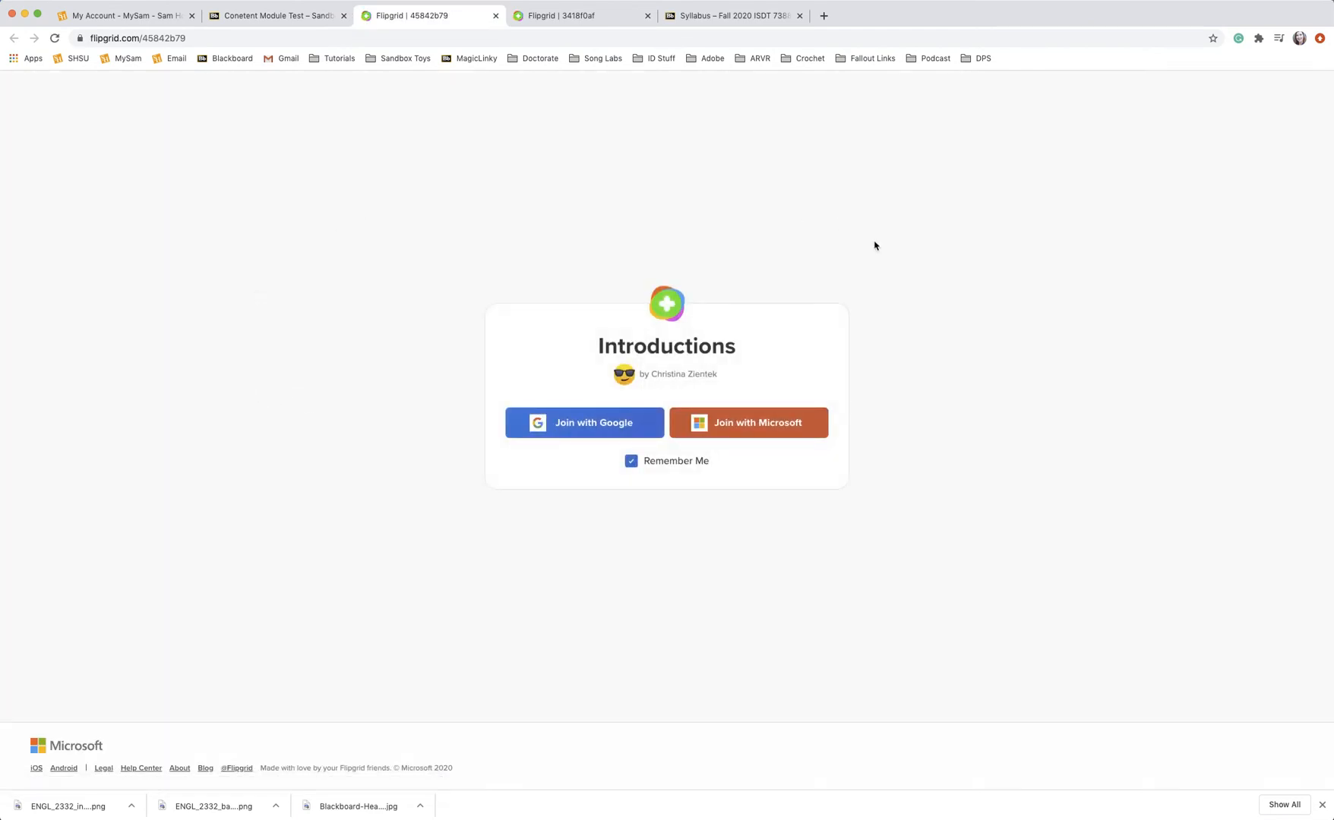
left_click(756, 432)
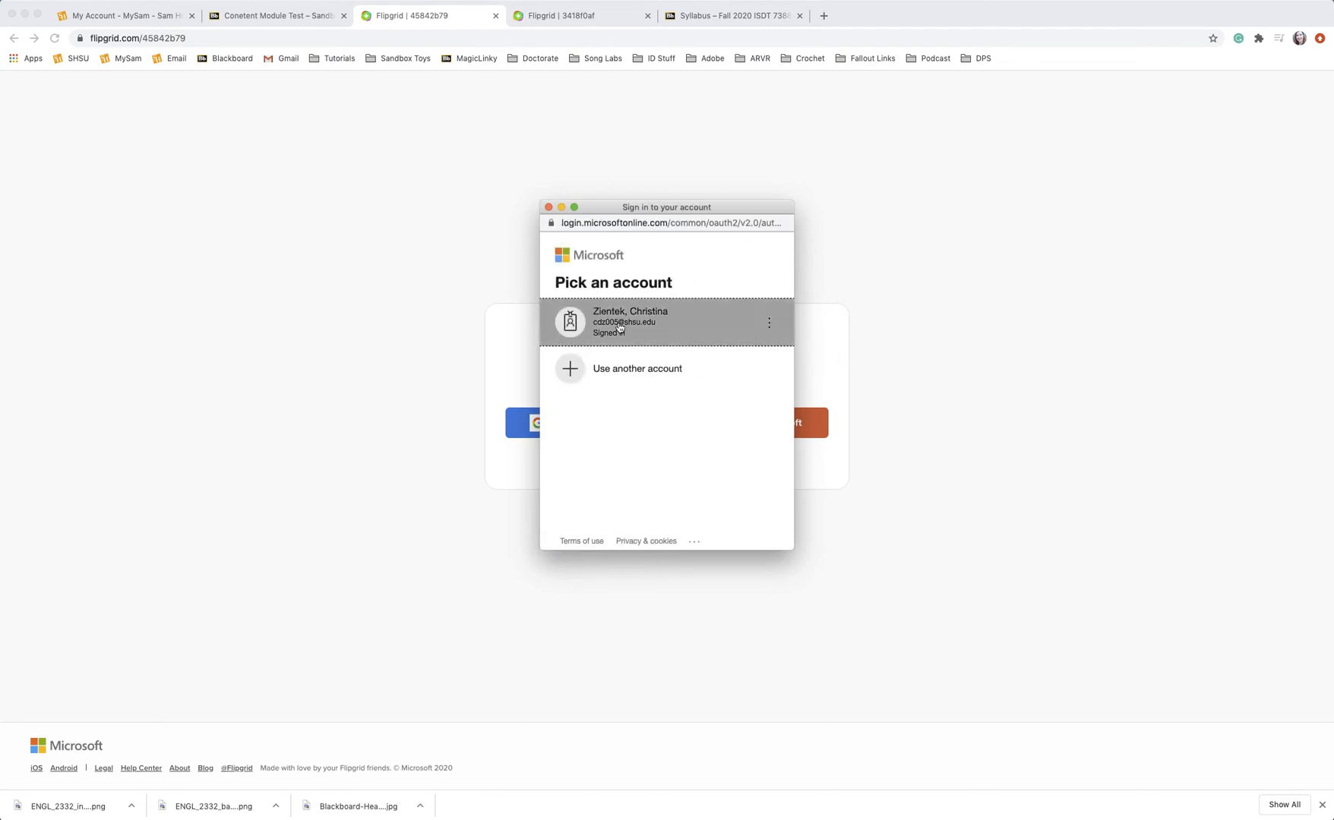
left_click(620, 327)
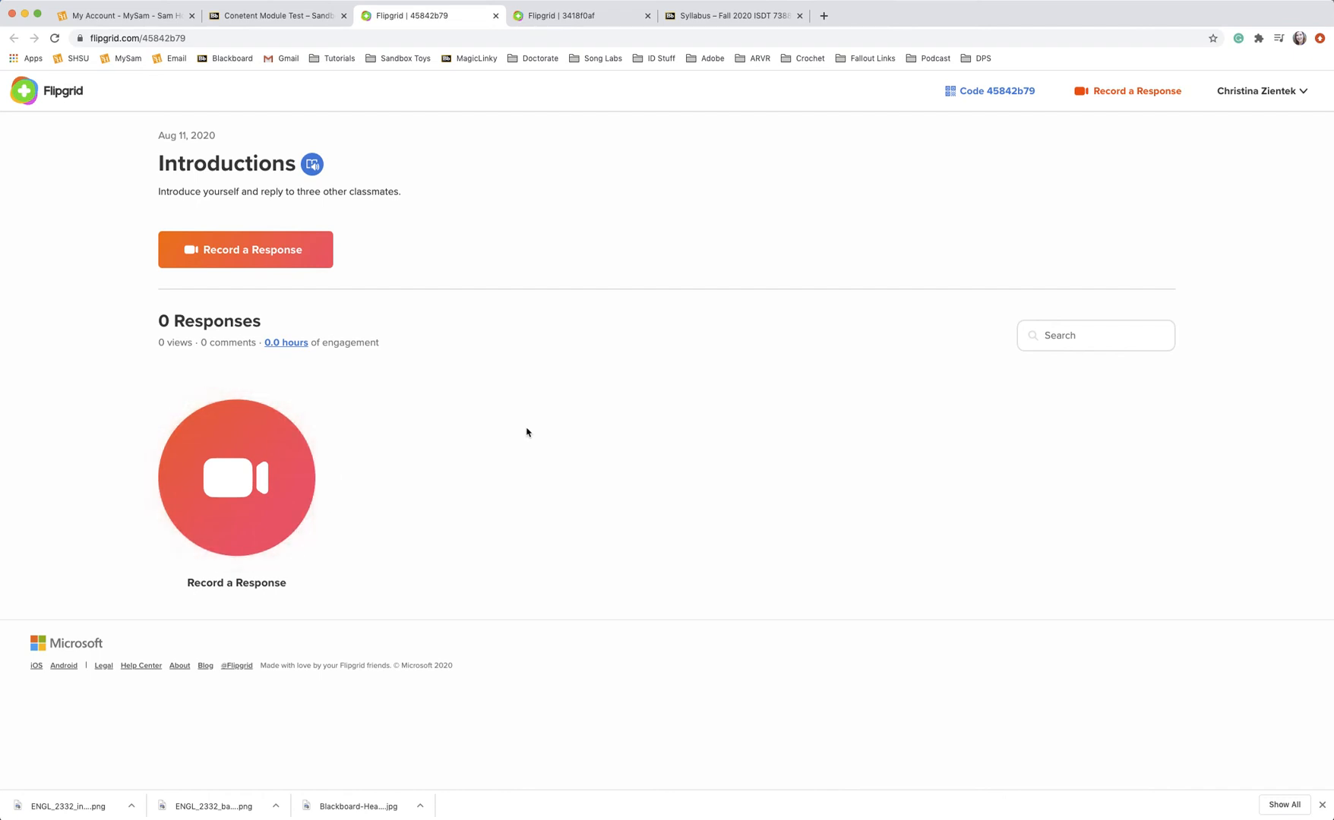
left_click(496, 16)
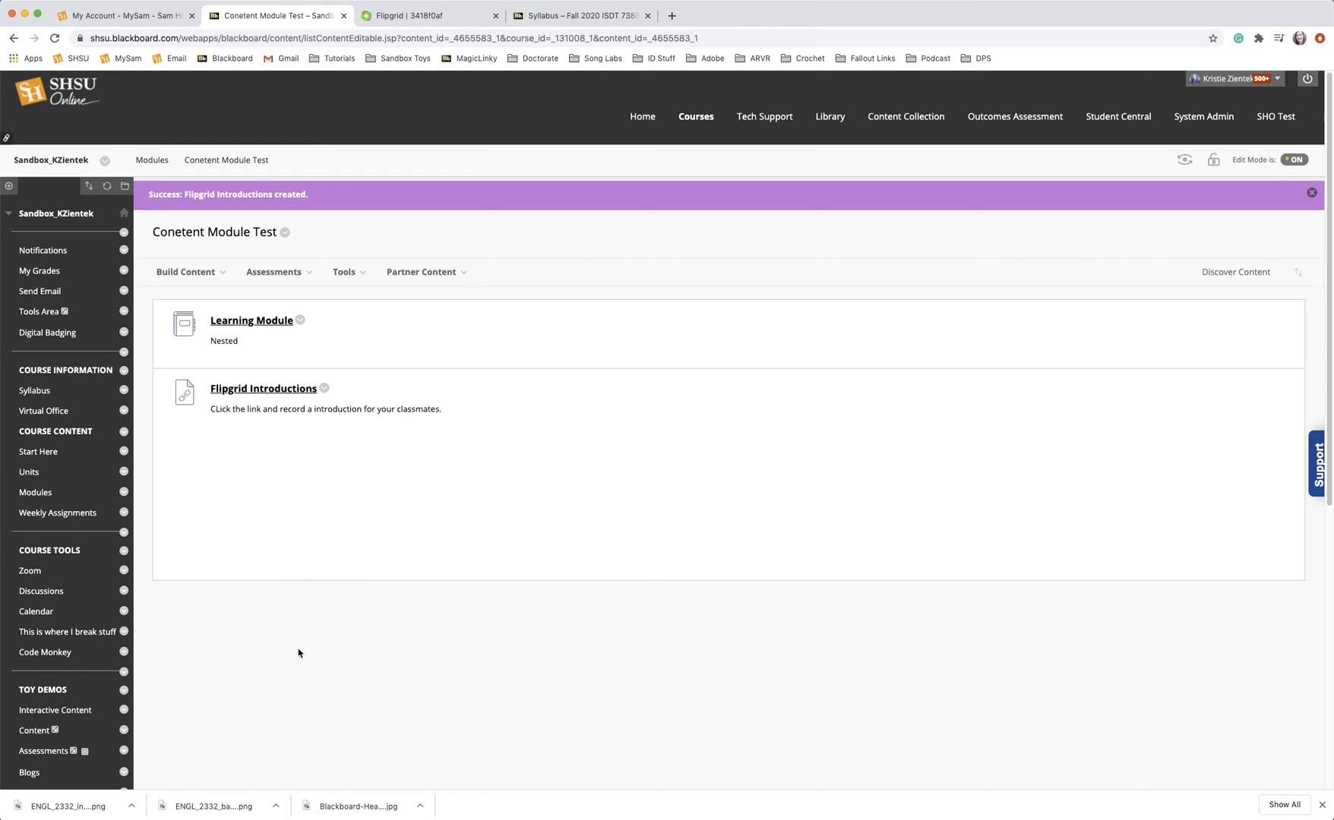
Switch to the Introductions topic in the Flipgrid educator site and copy its embed code from the sharing options
left_click(439, 16)
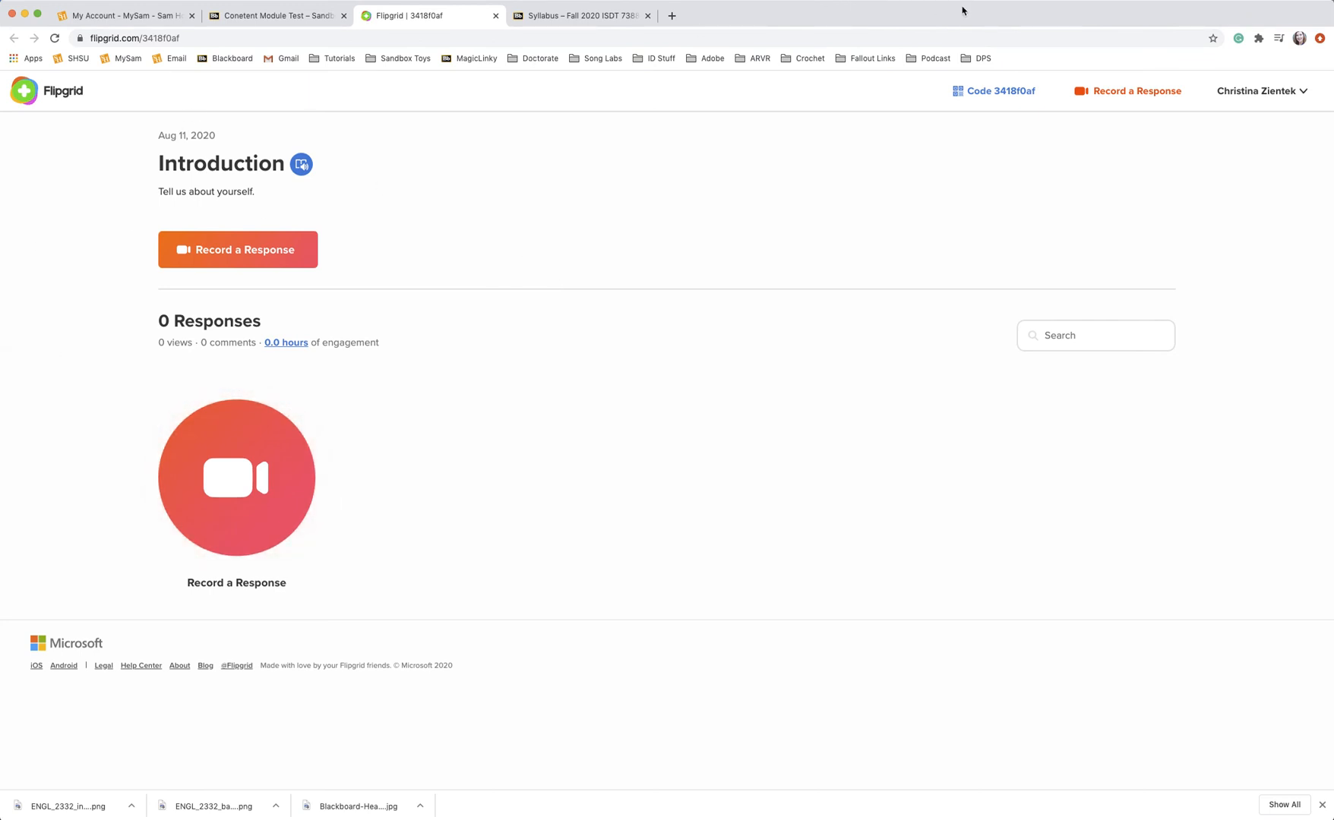
left_click_drag(961, 11, 962, 29)
left_click(1227, 14)
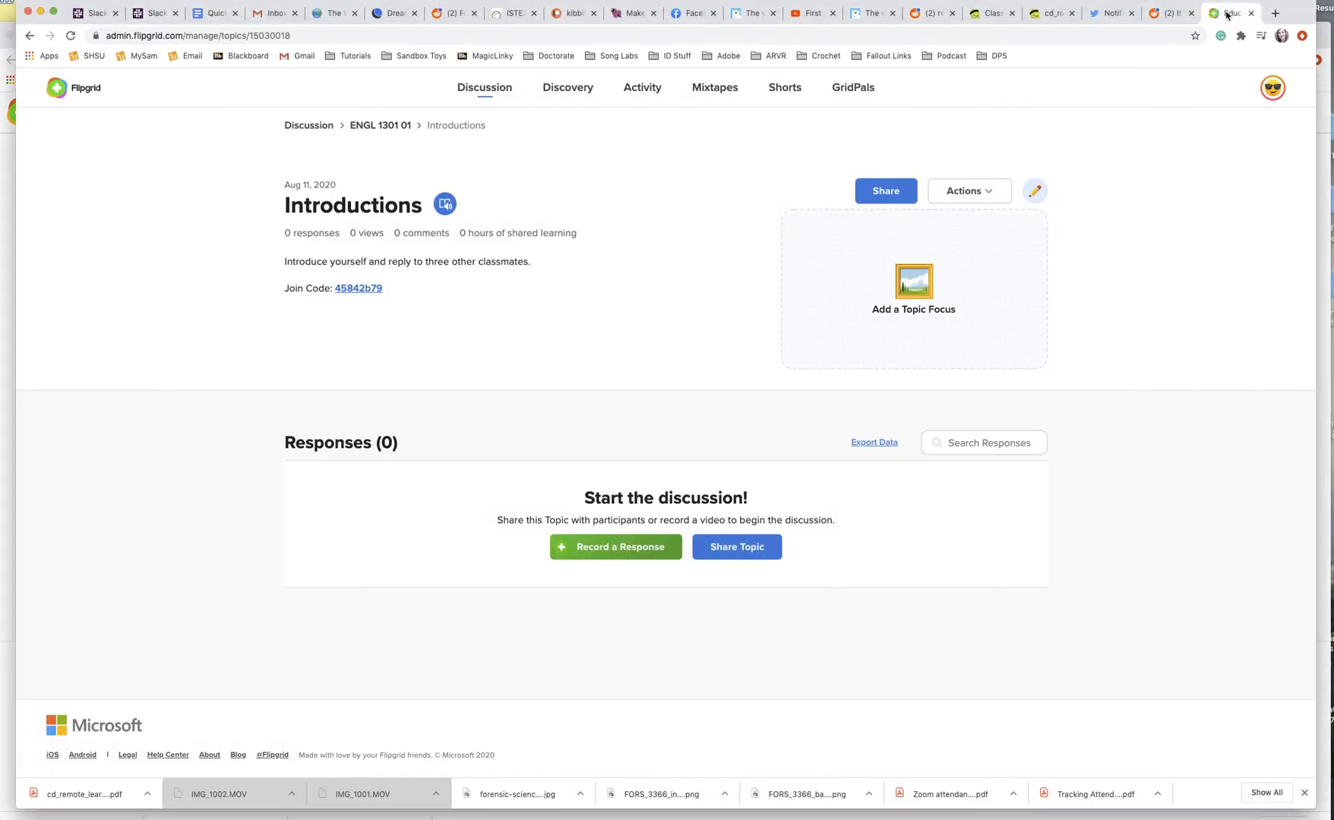
left_click(882, 189)
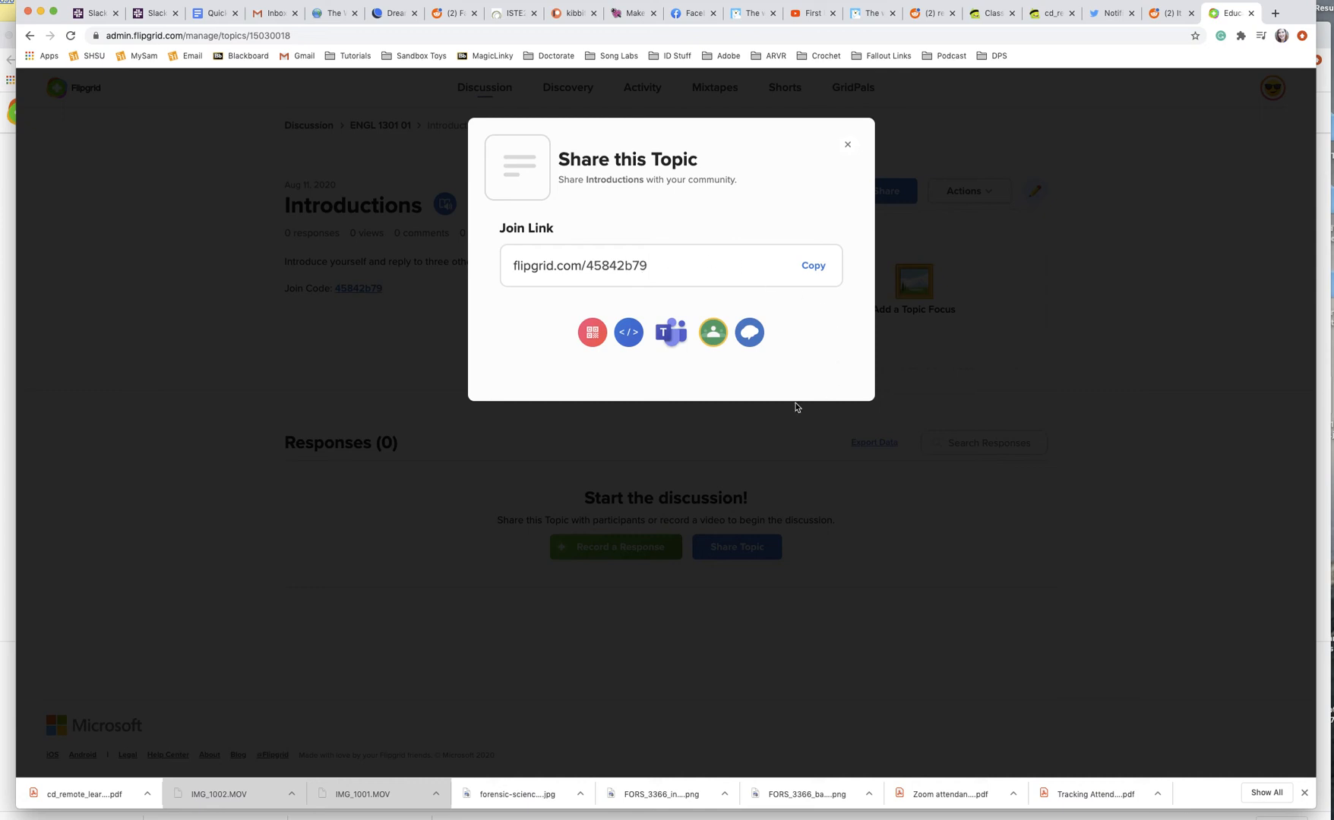
left_click(629, 337)
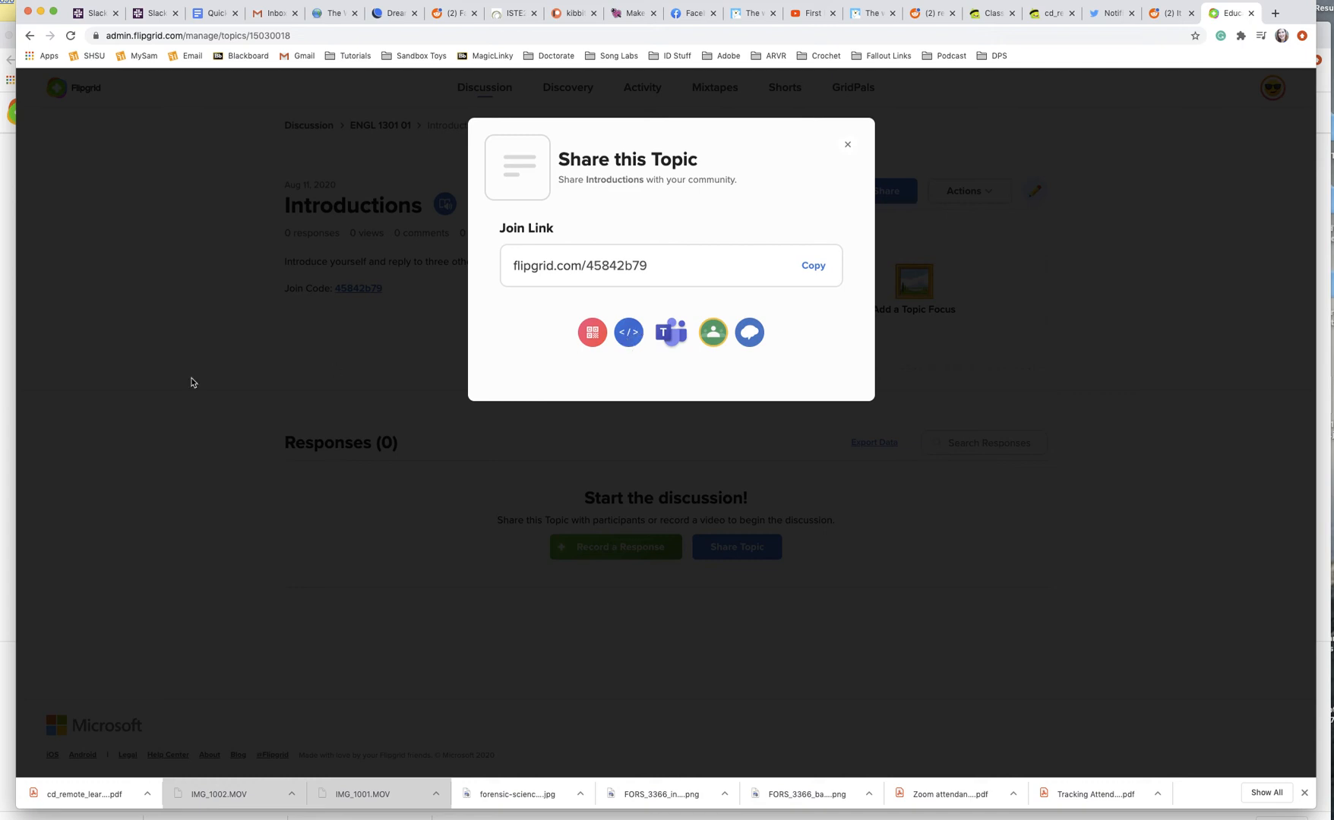
Return to the Blackboard sandbox folder and start a new content item named "Flipgrid Introductions"
left_click(11, 454)
left_click(604, 38)
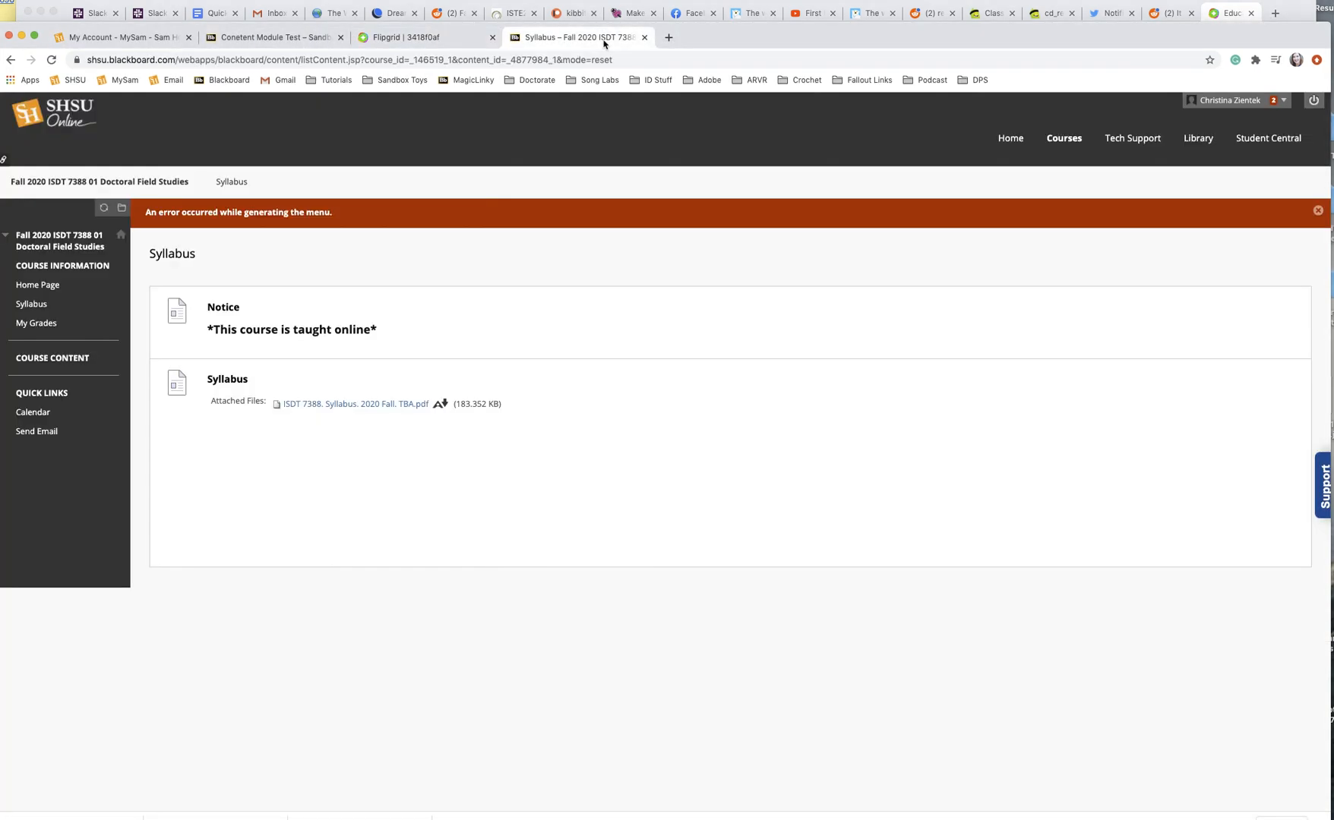
left_click(312, 38)
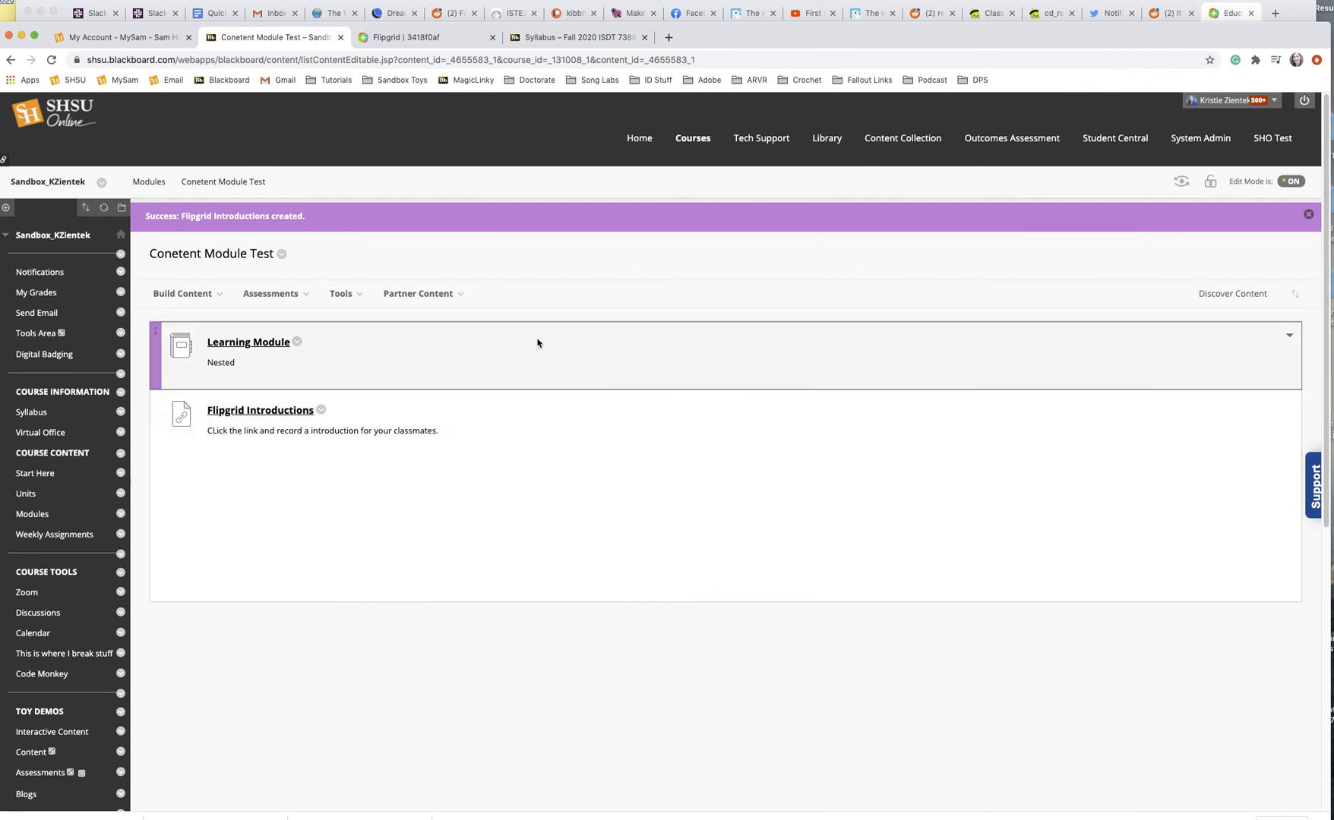
left_click(190, 297)
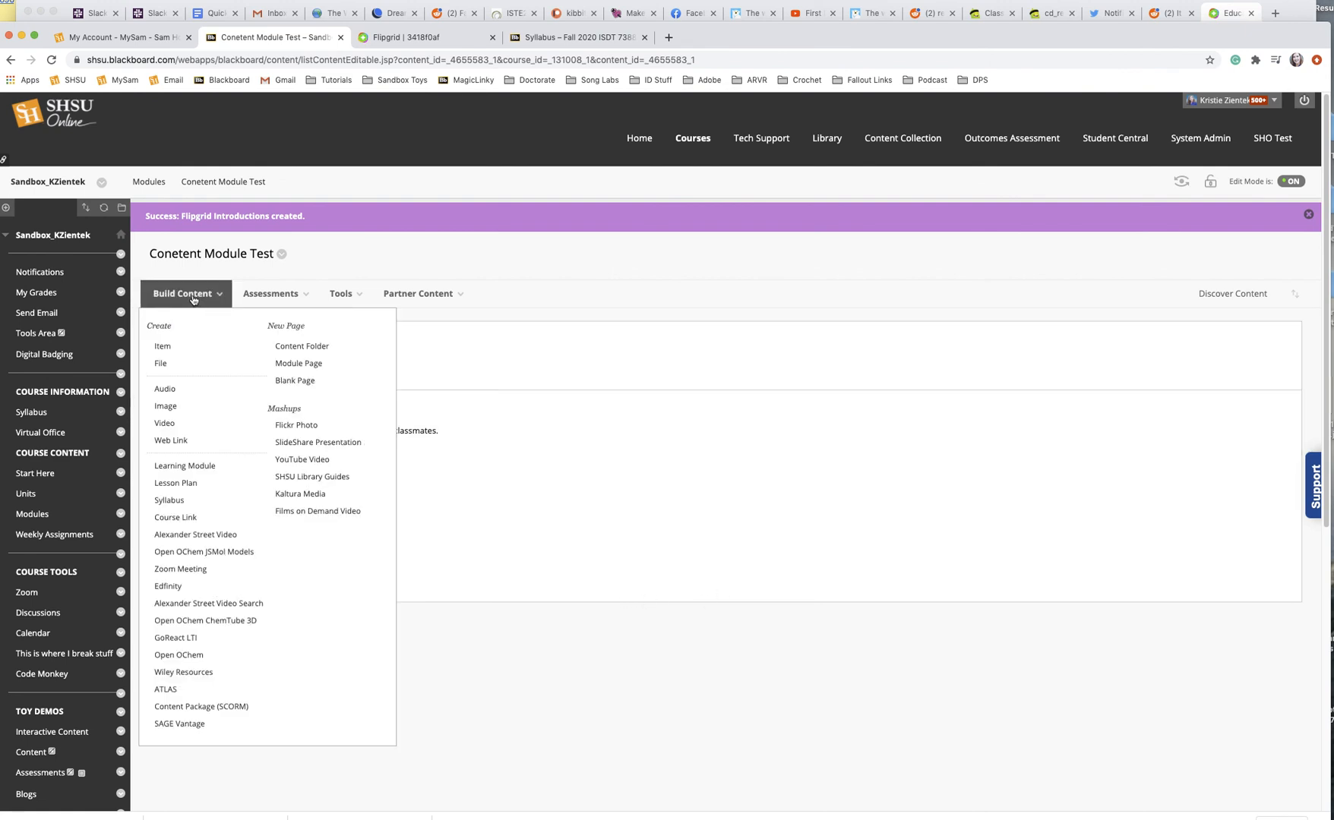
left_click(163, 346)
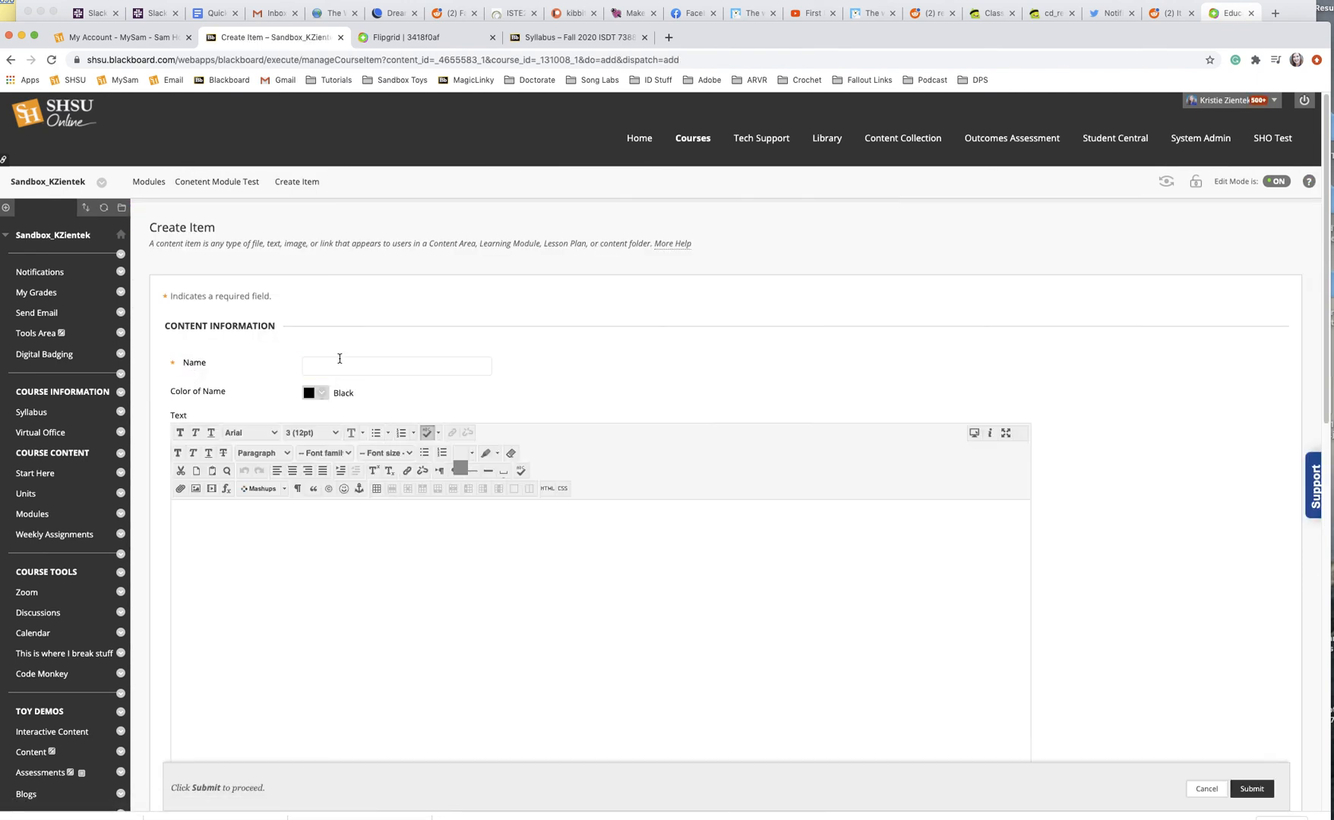
left_click(339, 363)
type("Flipgrid Introductions")
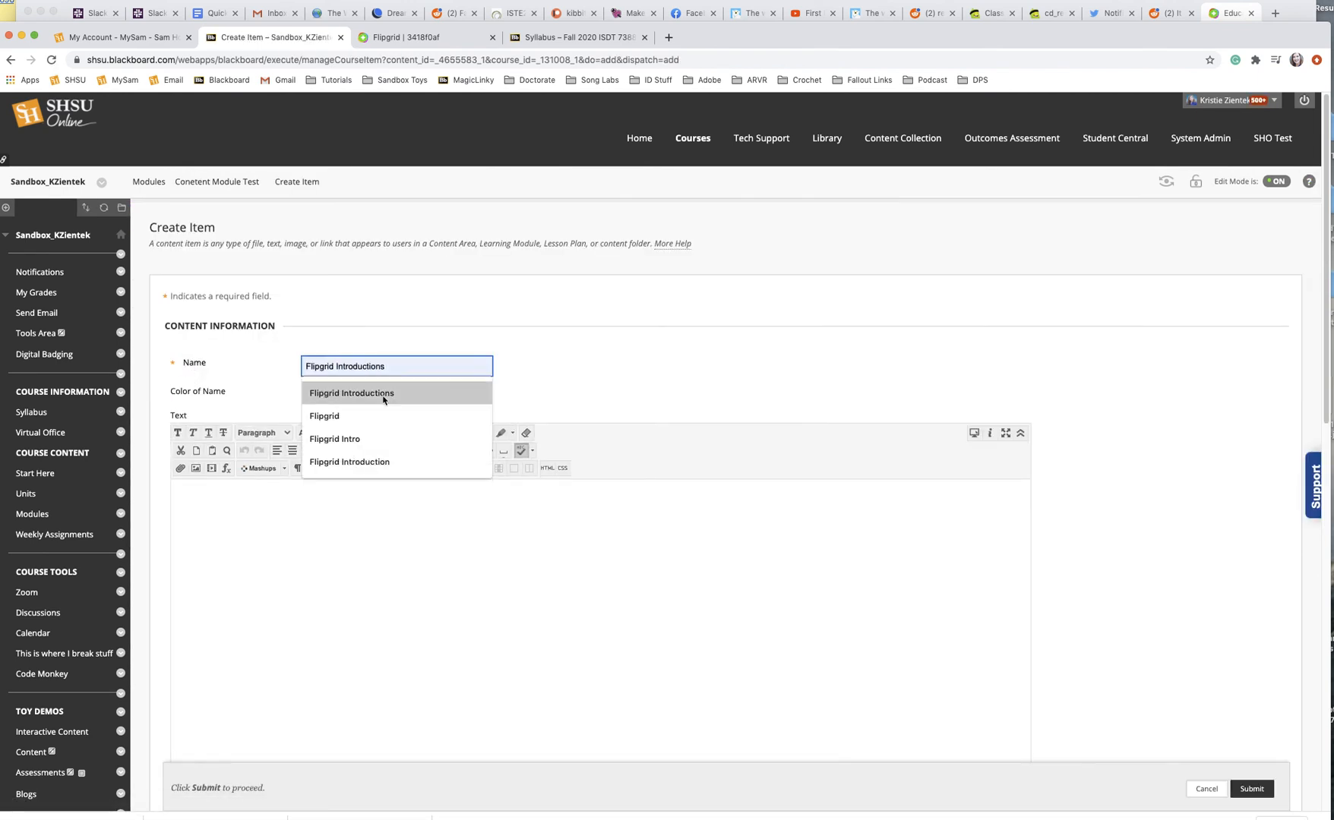
left_click(384, 395)
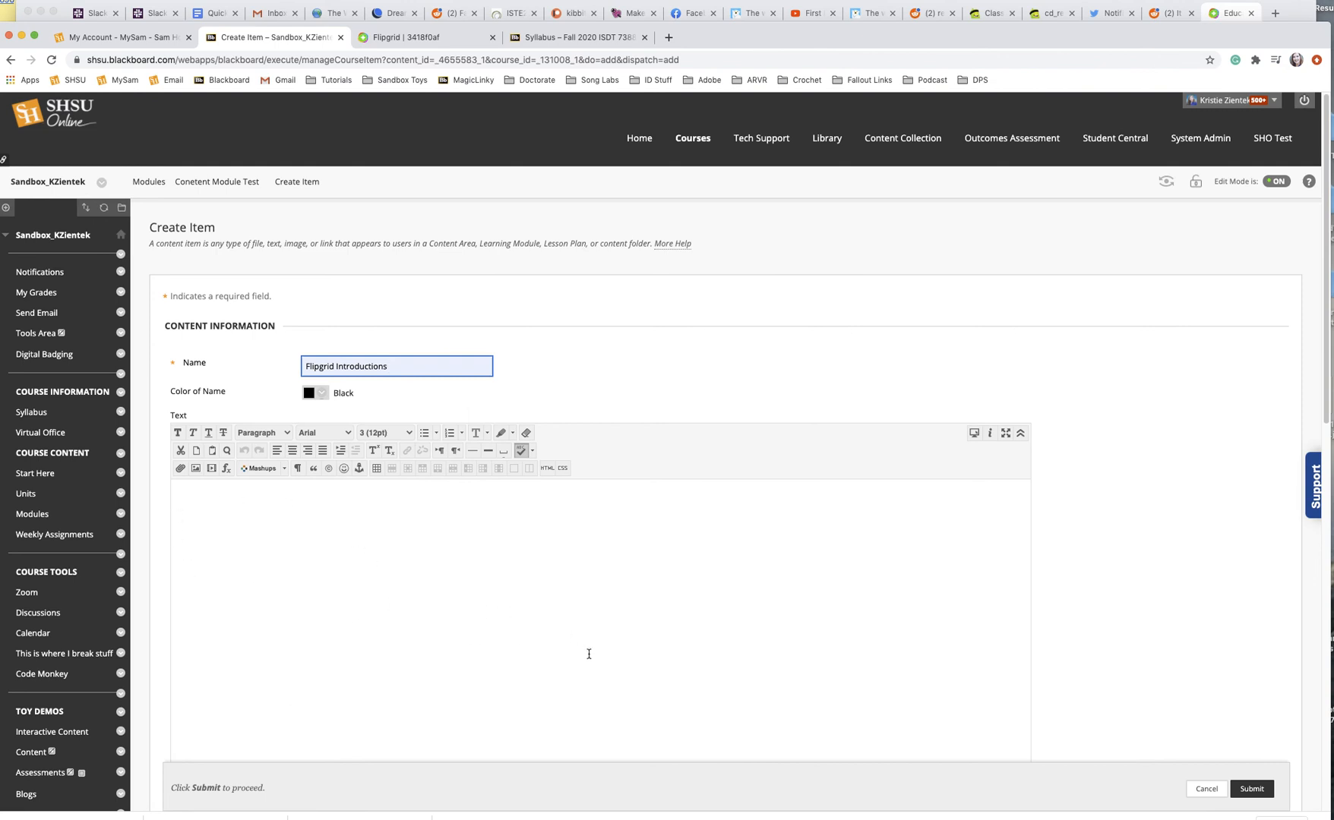
Insert the copied 600 by 600 Flipgrid iframe code into the item's text as HTML and submit the item
left_click(548, 470)
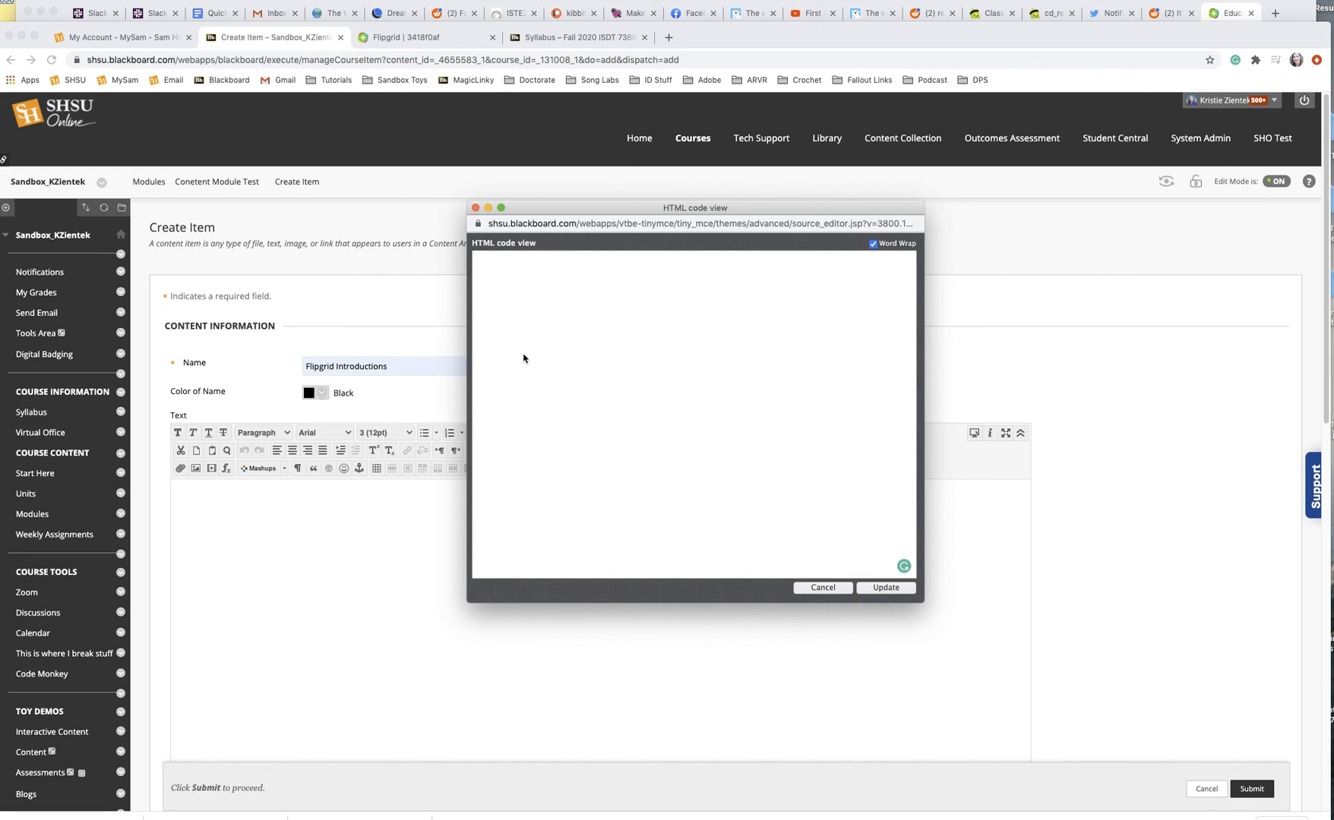
type("<iframe     width=\"600\"     height=\"600\"     frameBorder=\"0\"     src=\"https://flipgrid.com/45842b79?embed=true\"     webkitallowfullscreen     mozallowfullscreen     allowfullscreen     allow=\"microphone; camera\"></iframe>")
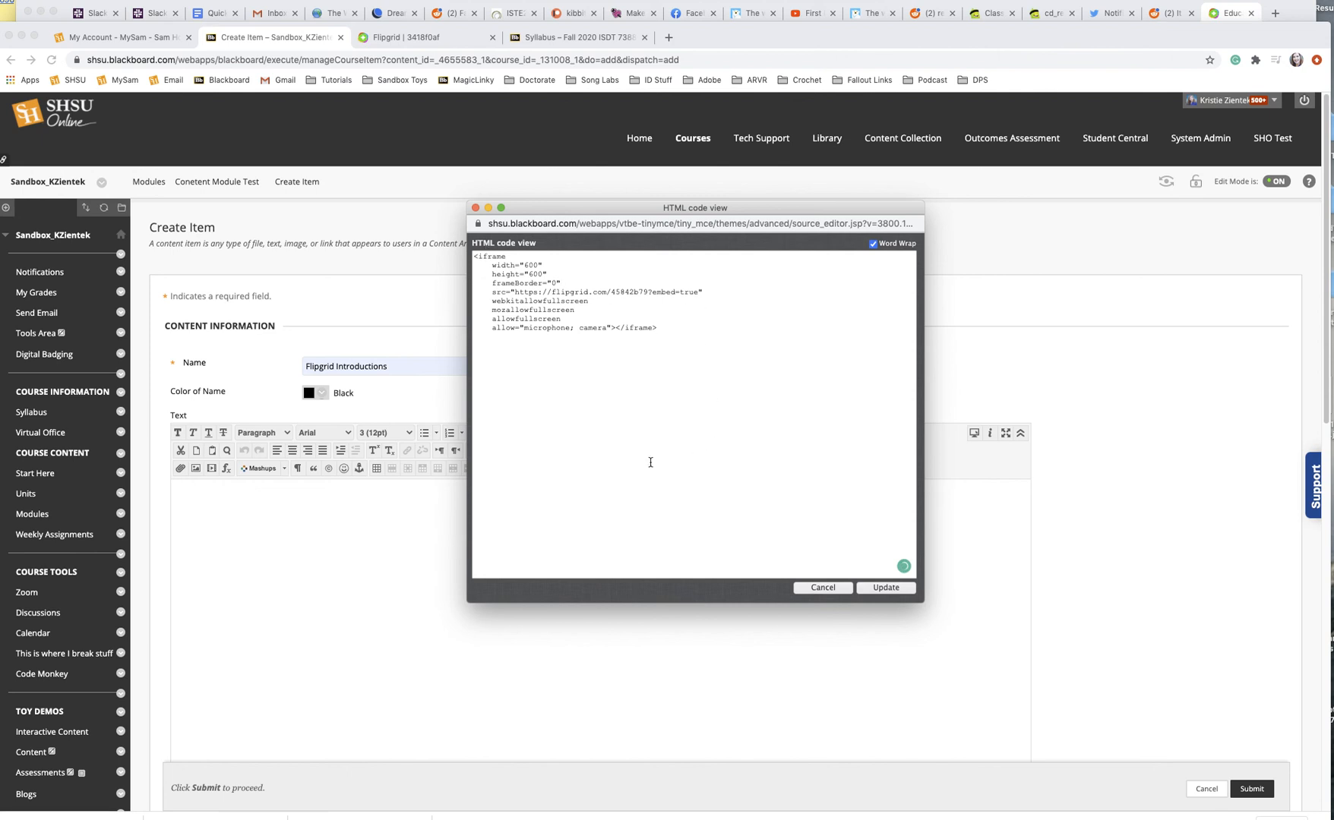
left_click(893, 593)
scroll(892, 590, "down", 5)
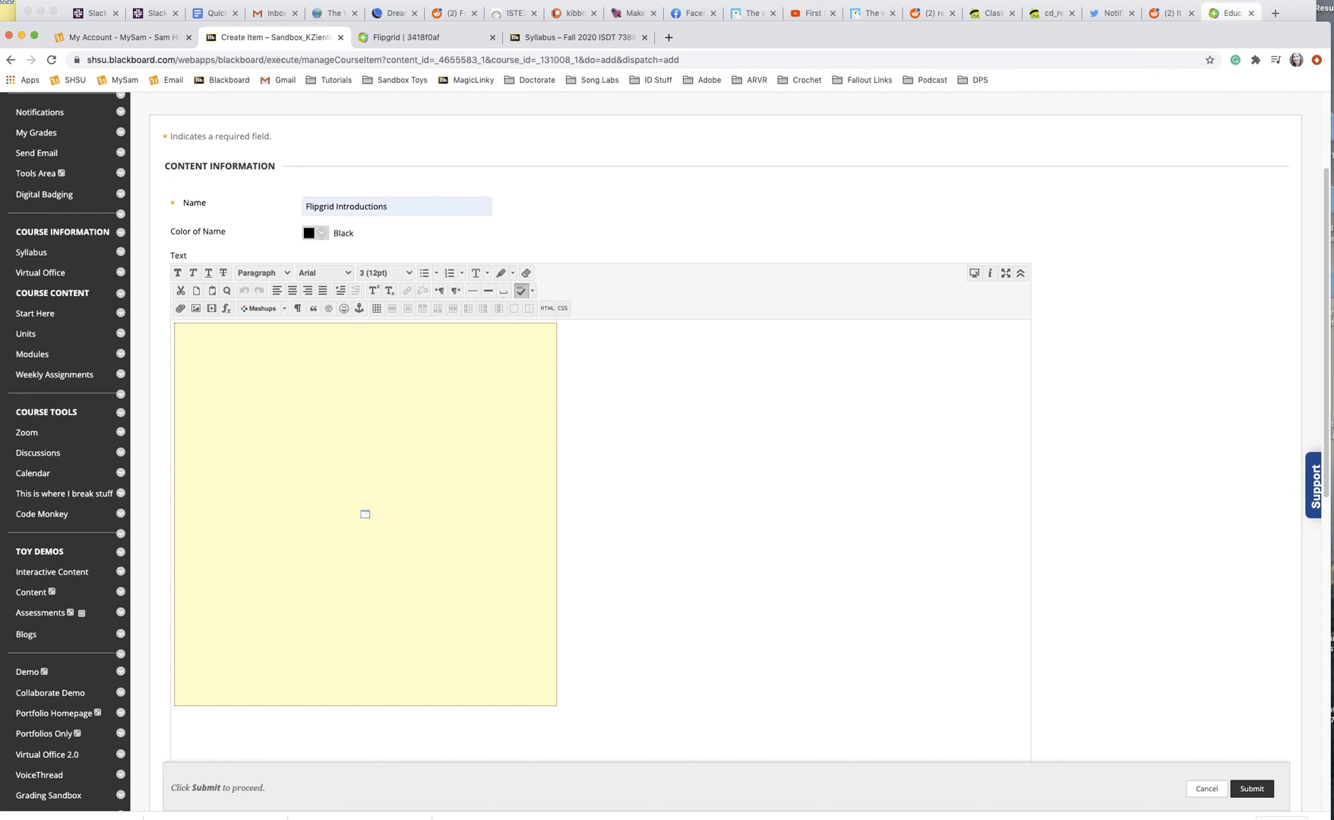
left_click(1250, 790)
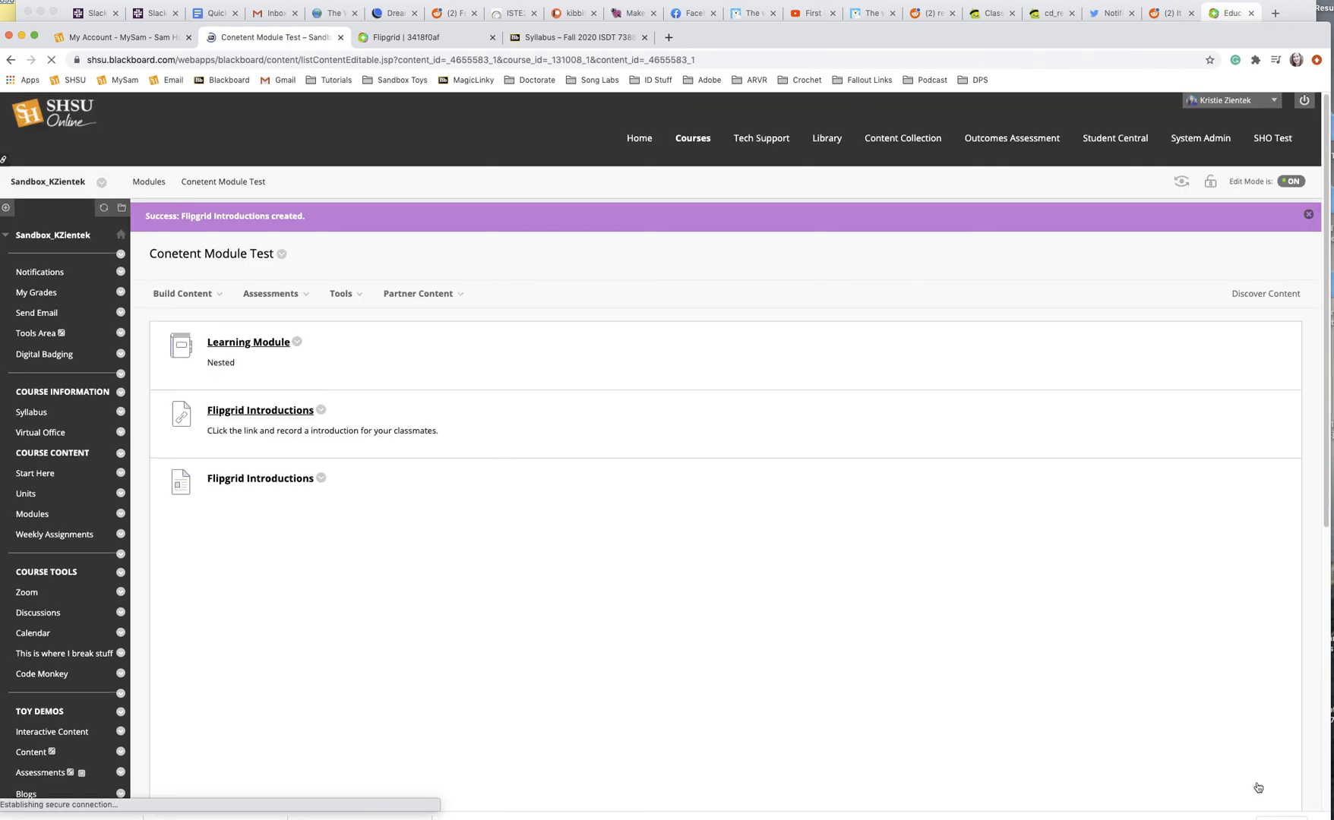
Examine the embedded Introductions topic in the course folder and compare it with the standalone Flipgrid topic page
scroll(991, 703, "down", 3)
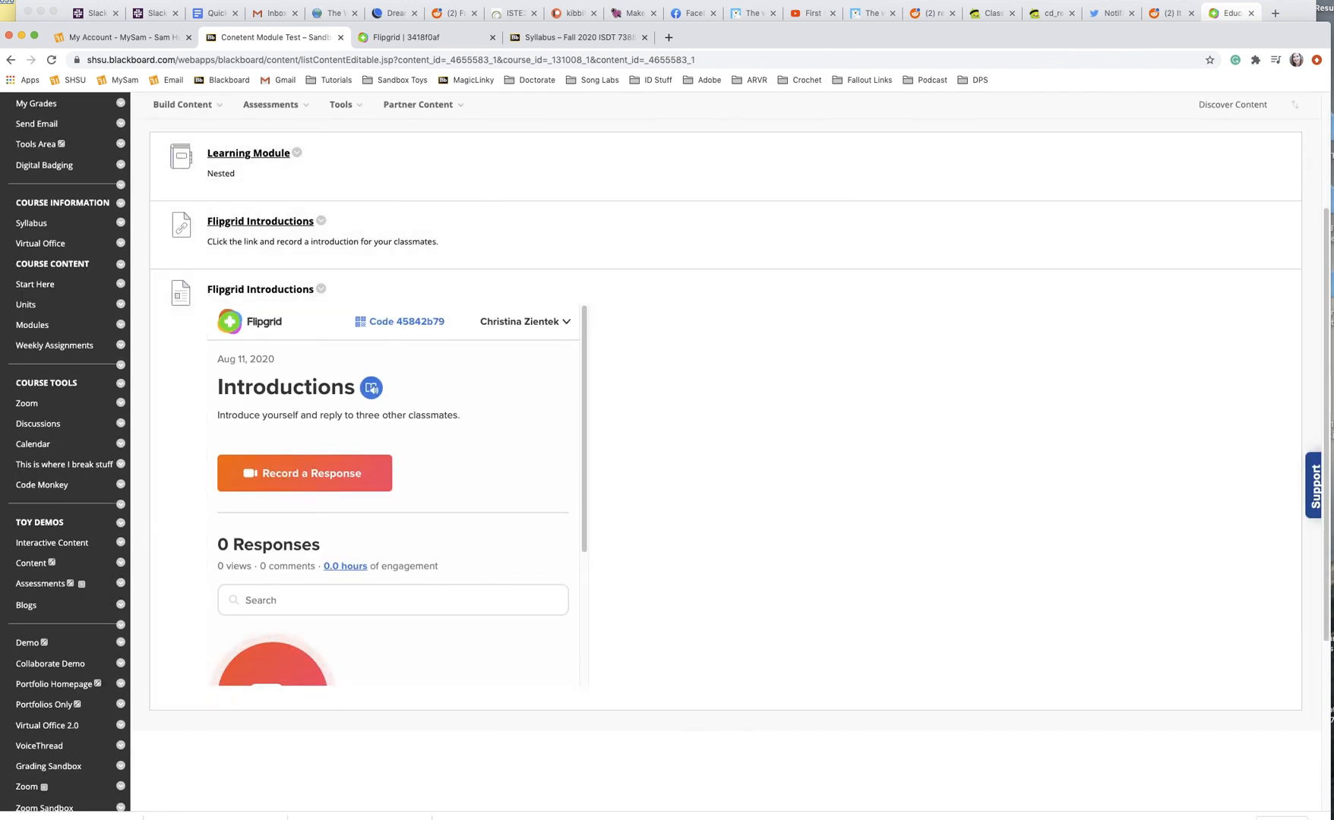
left_click(417, 39)
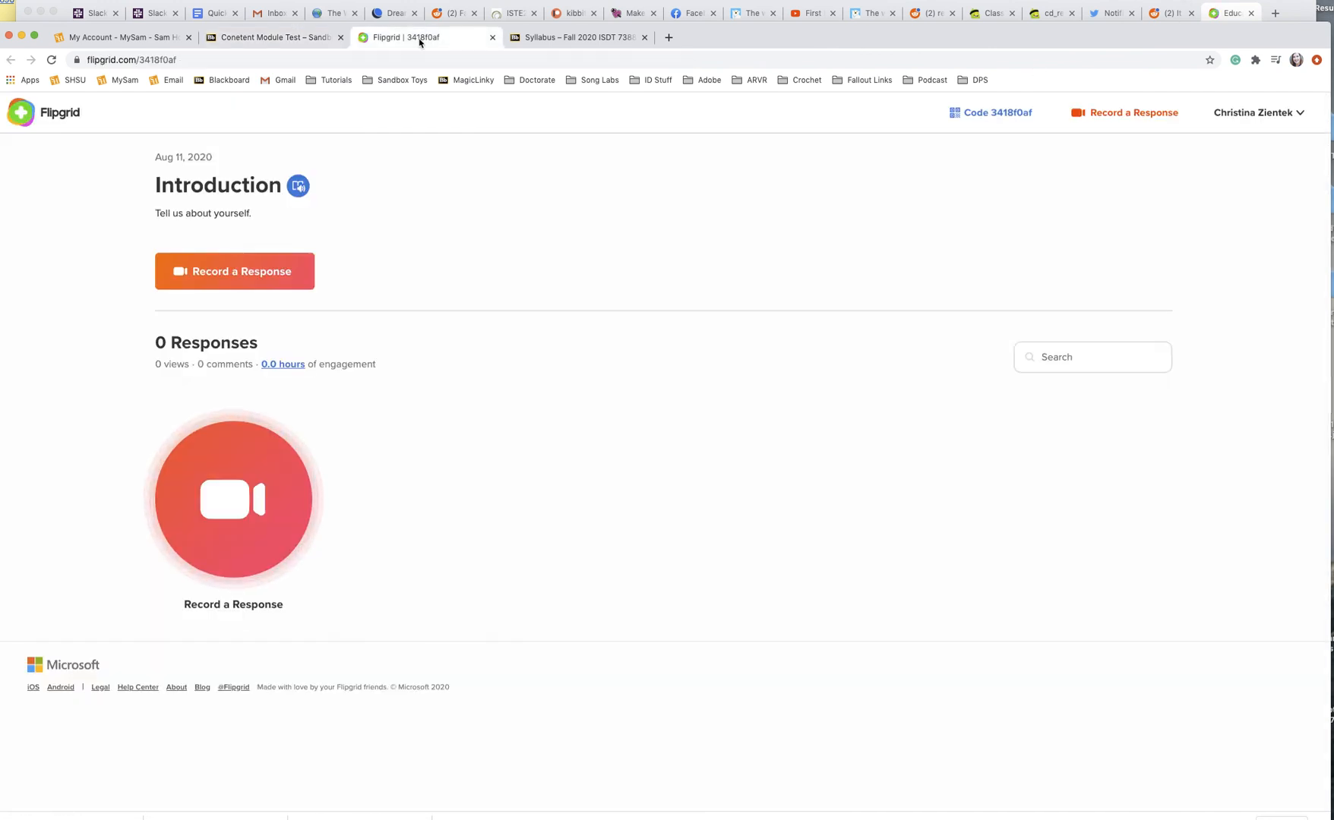
left_click(294, 41)
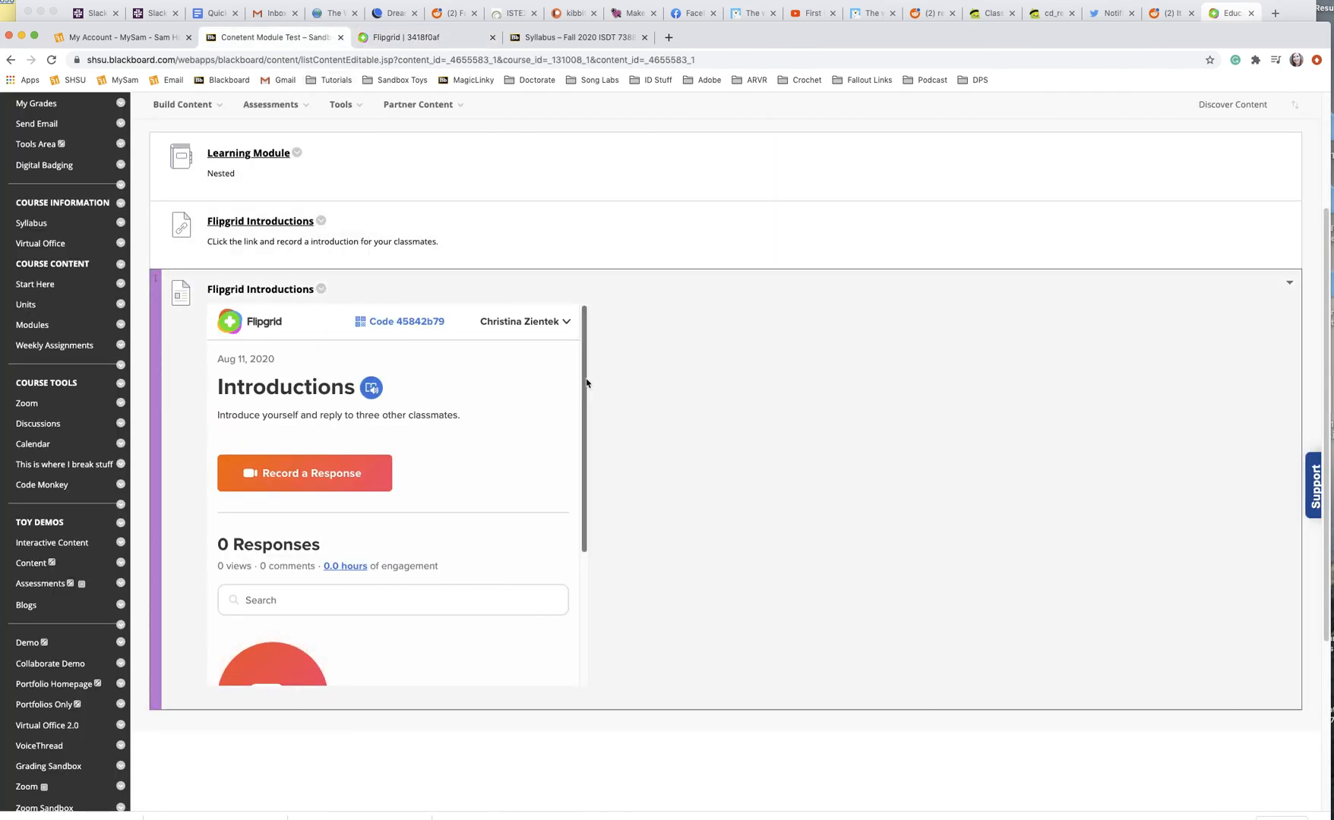
left_click_drag(585, 379, 587, 461)
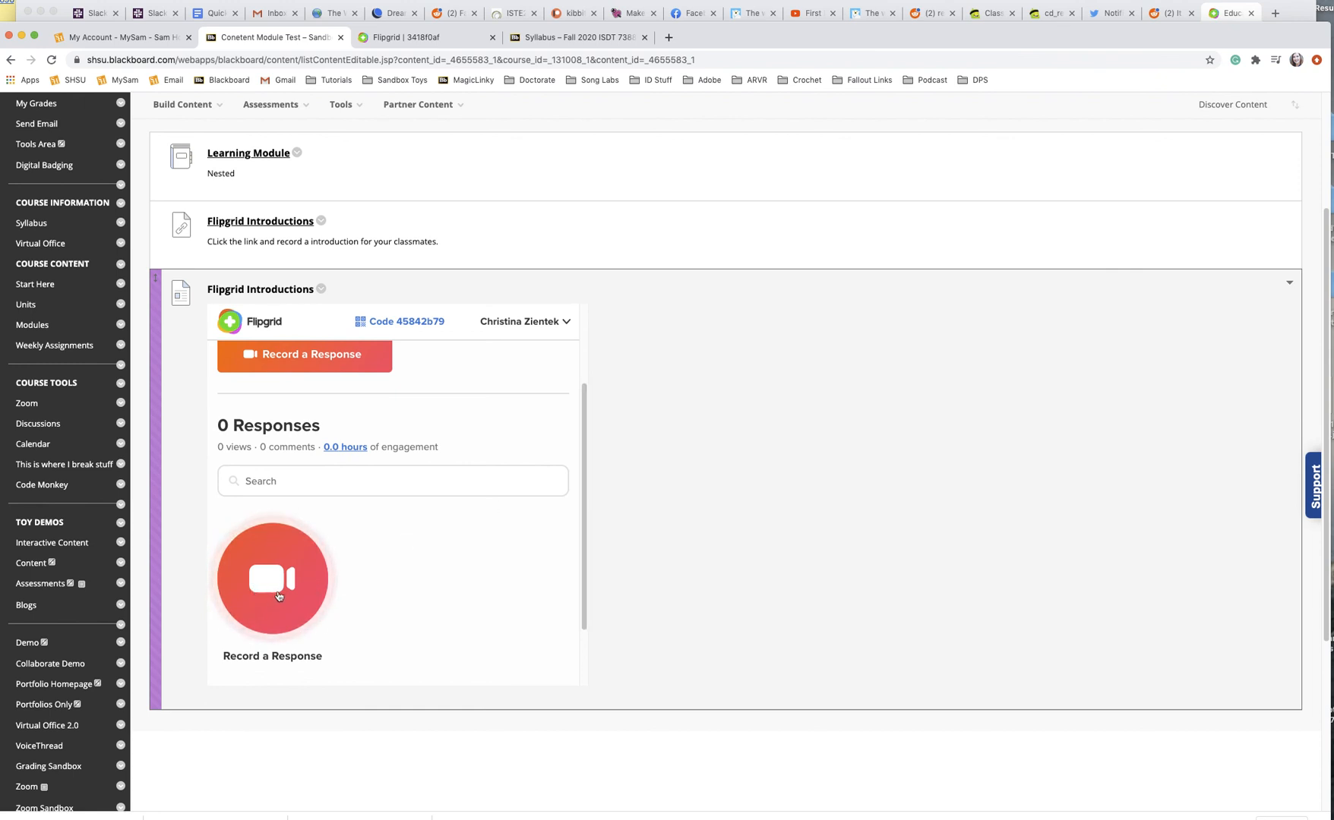
left_click_drag(585, 553, 589, 457)
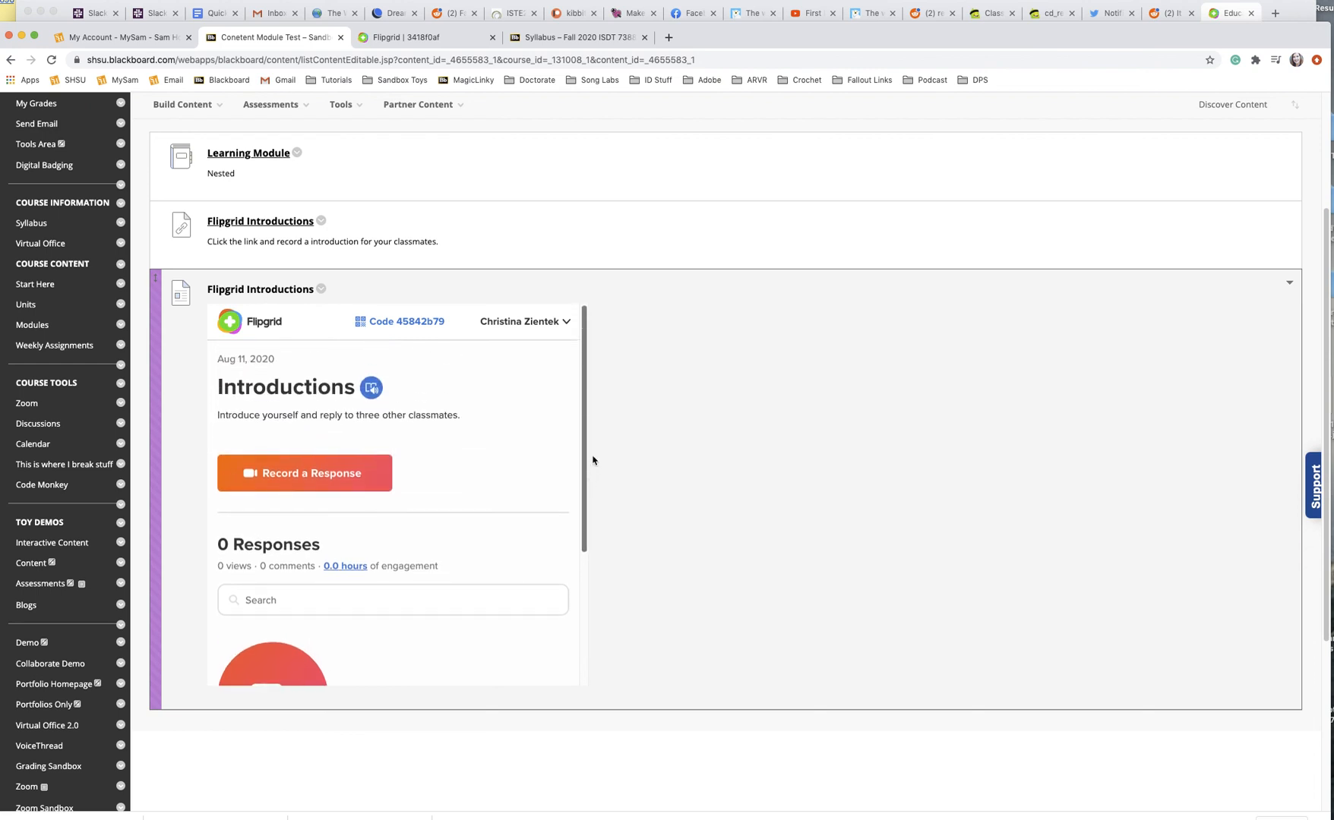